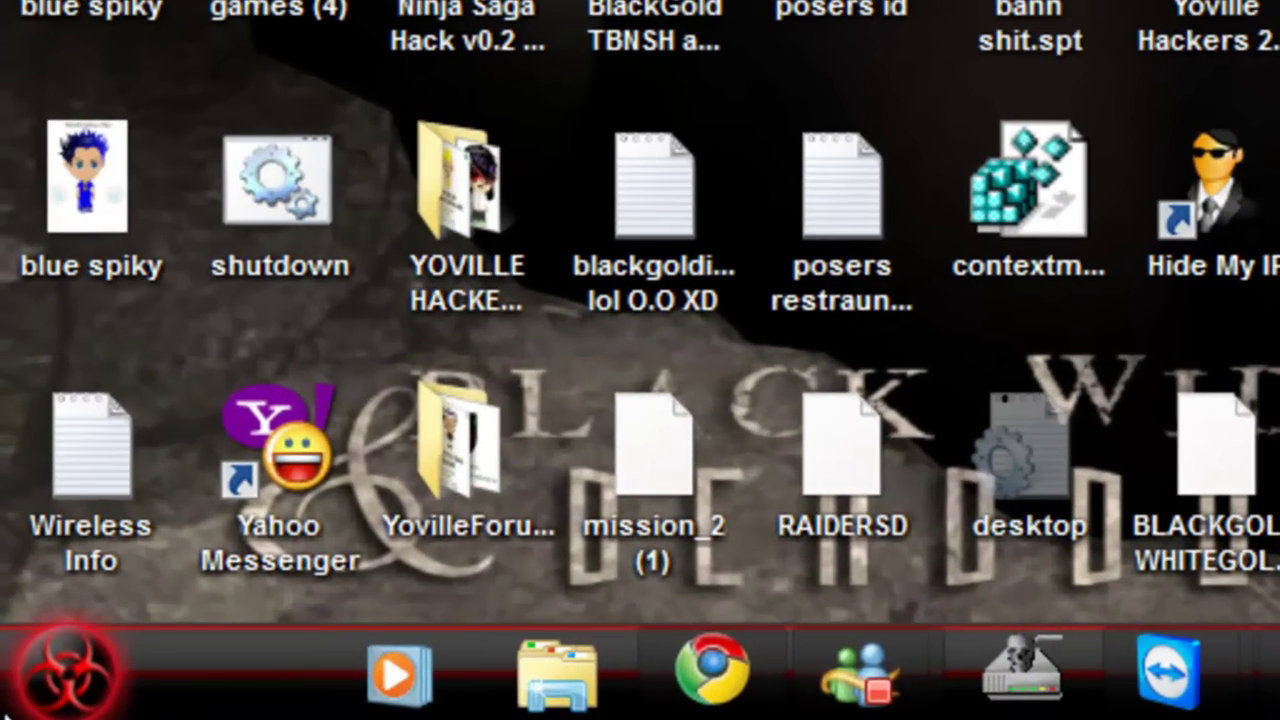
Search Start for 'UNIVER' and launch UniversalThemePatcher-x64 with English as its language.
click(14, 705)
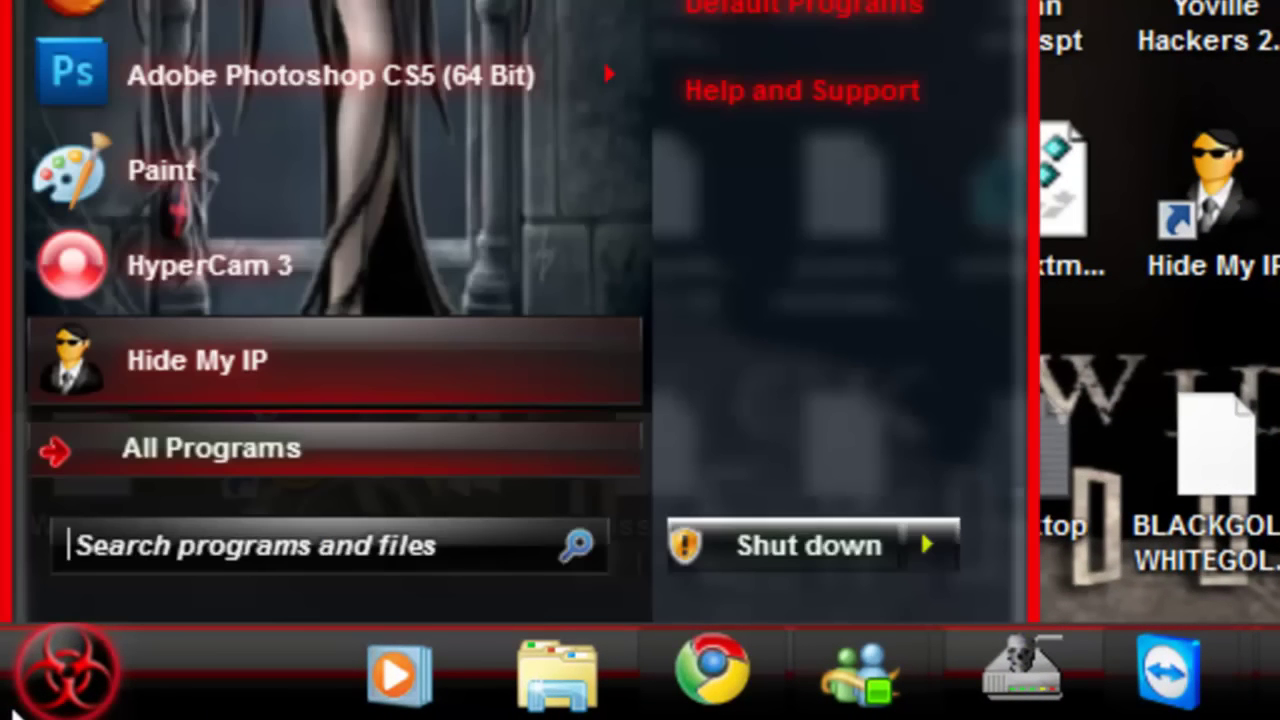
text(UN)
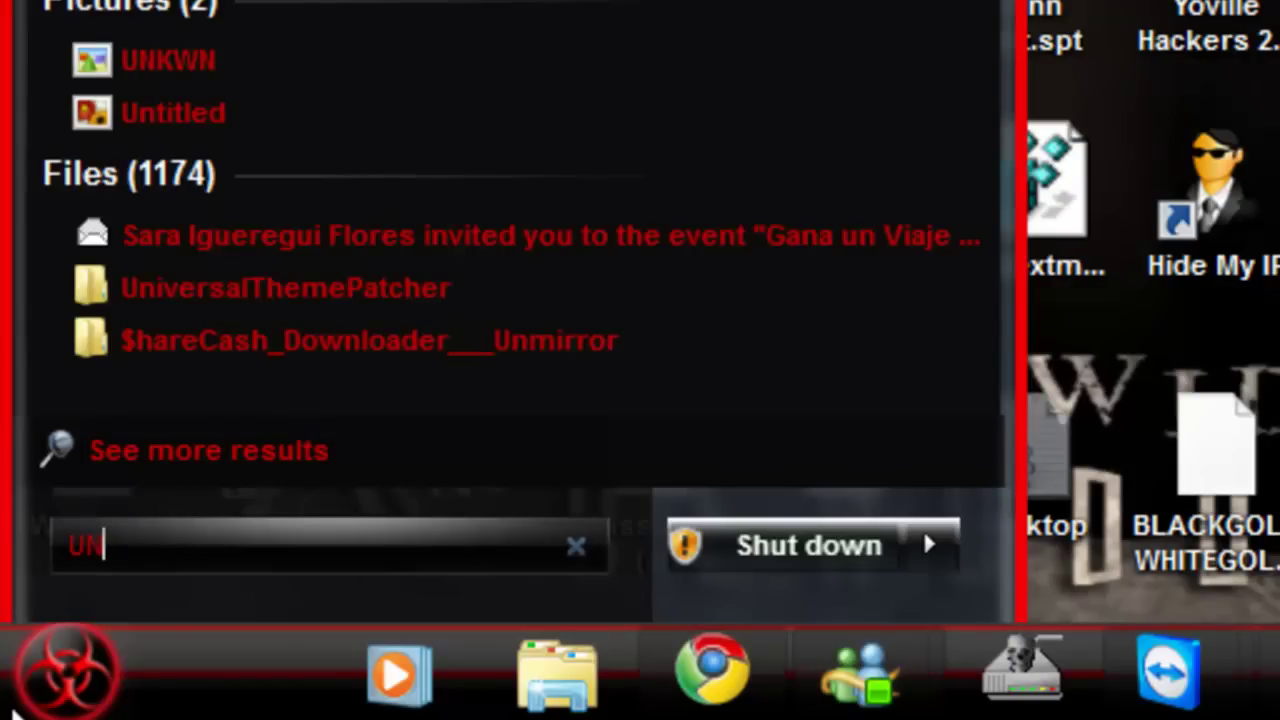
text(VER)
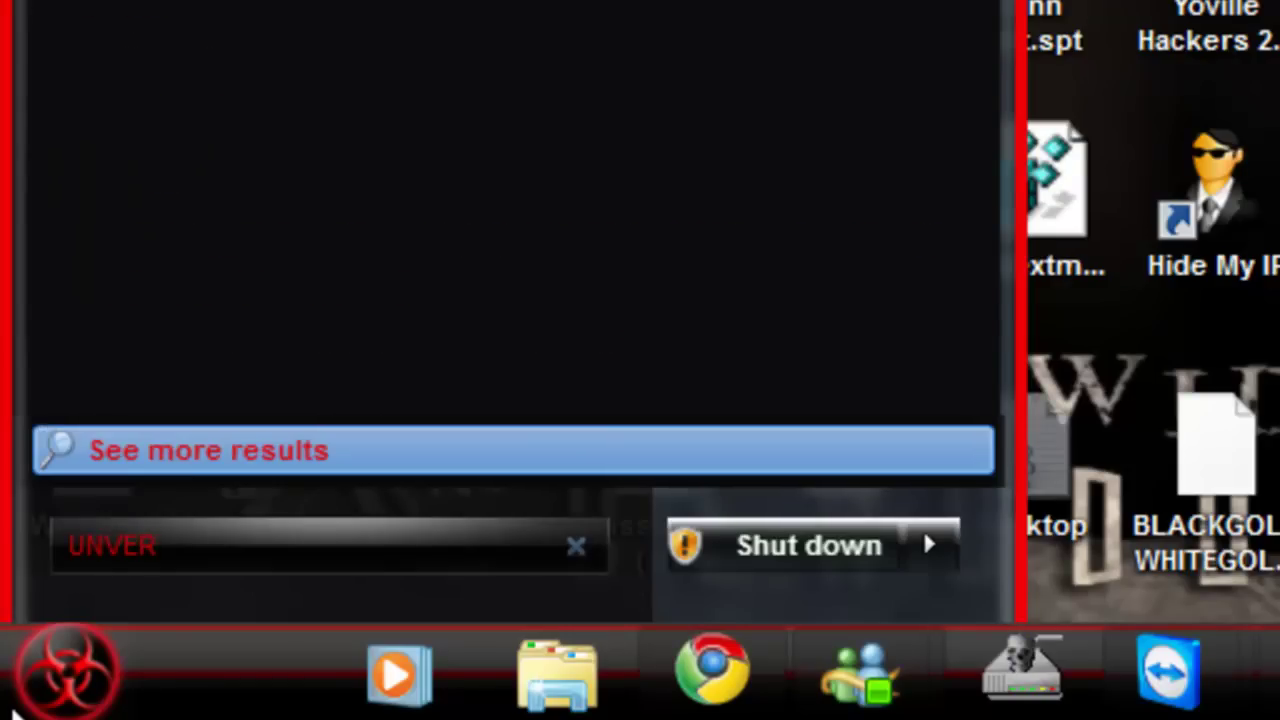
key(BackSpace)
key(BackSpace)
key(BackSpace)
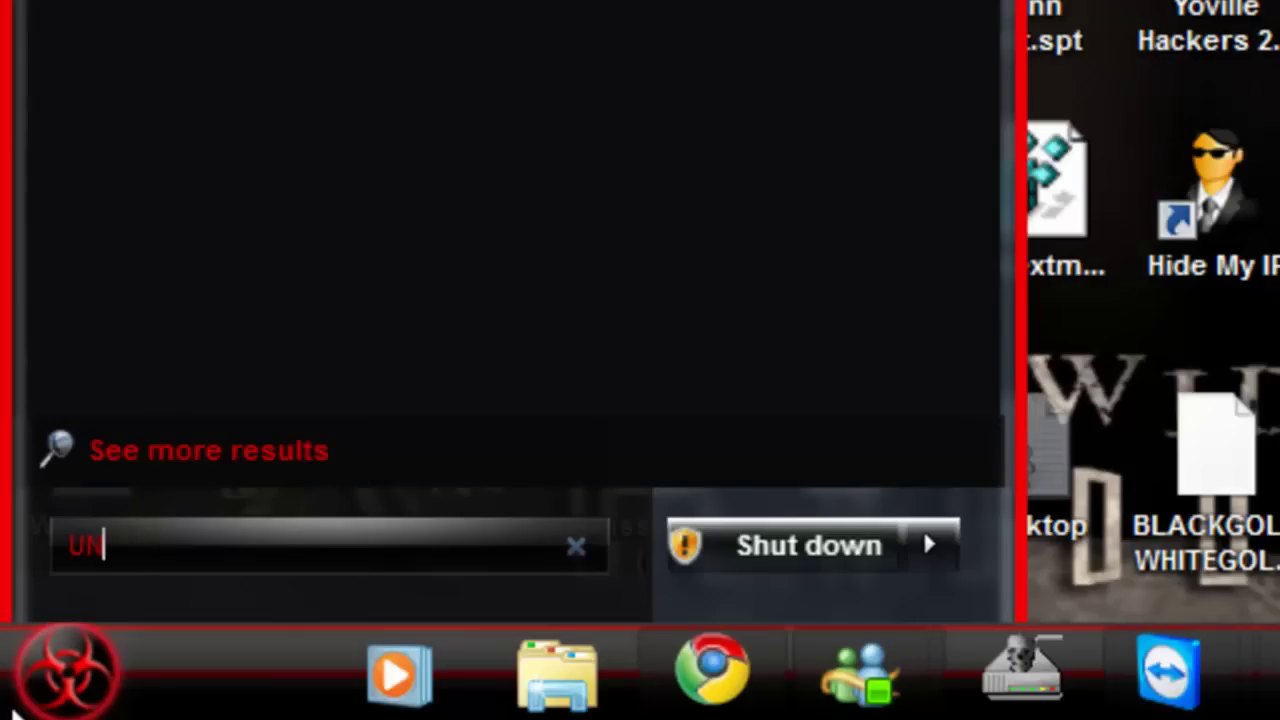
text(IVER)
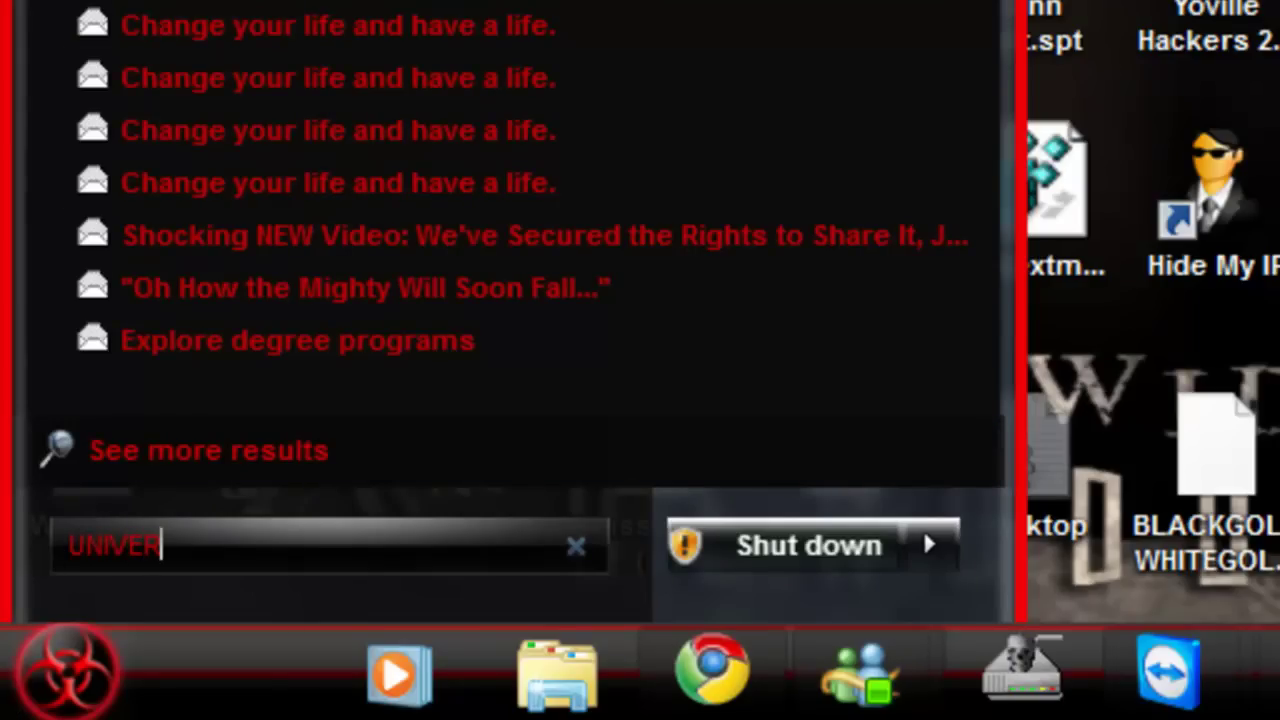
click(208, 450)
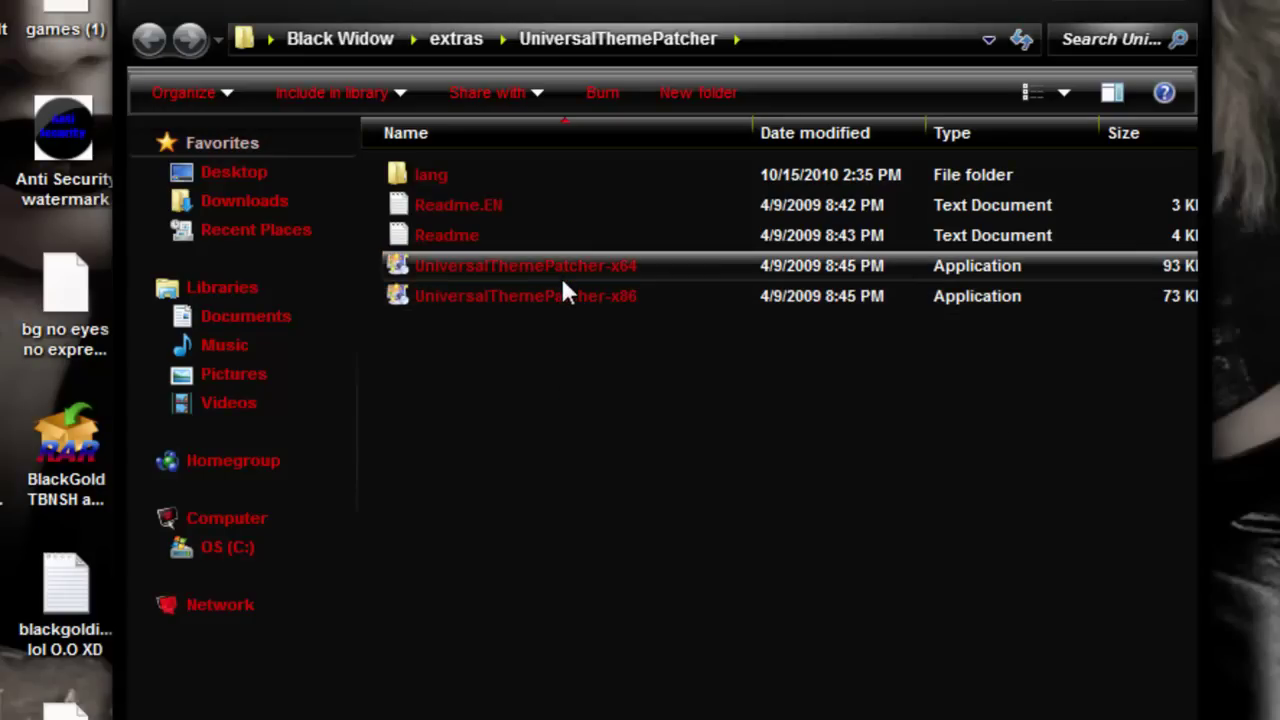
double_click(561, 274)
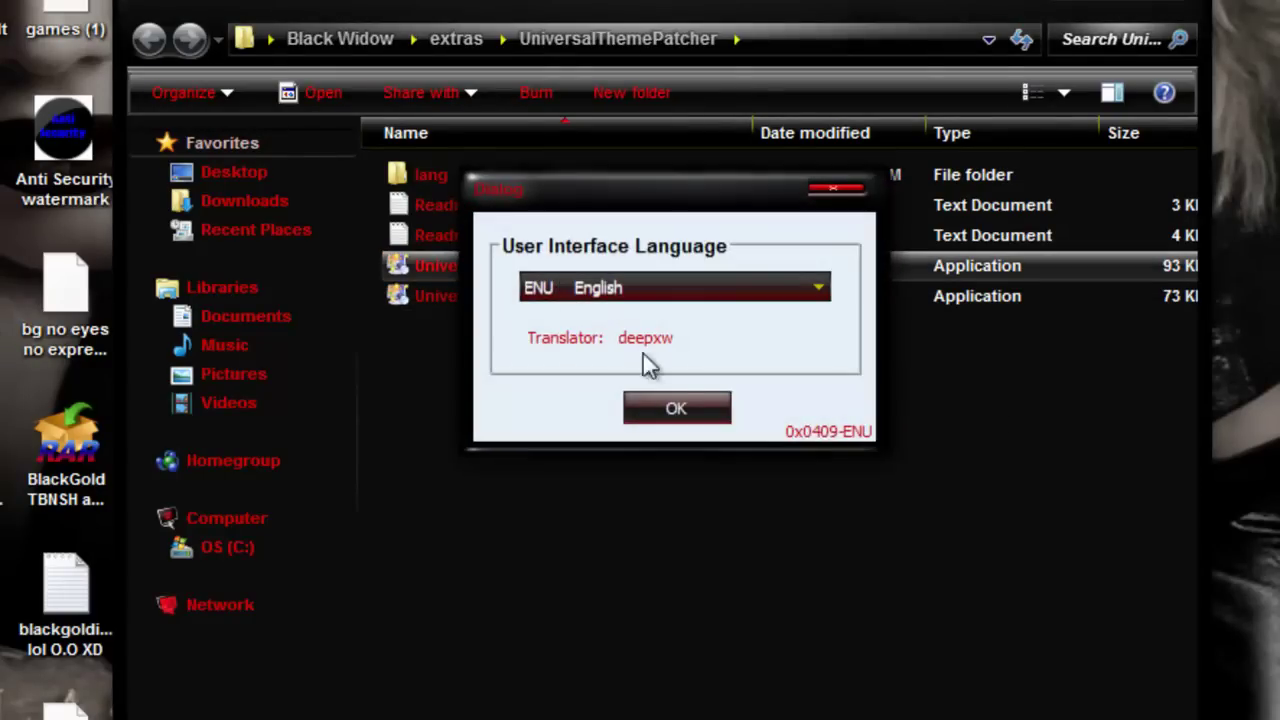
click(677, 409)
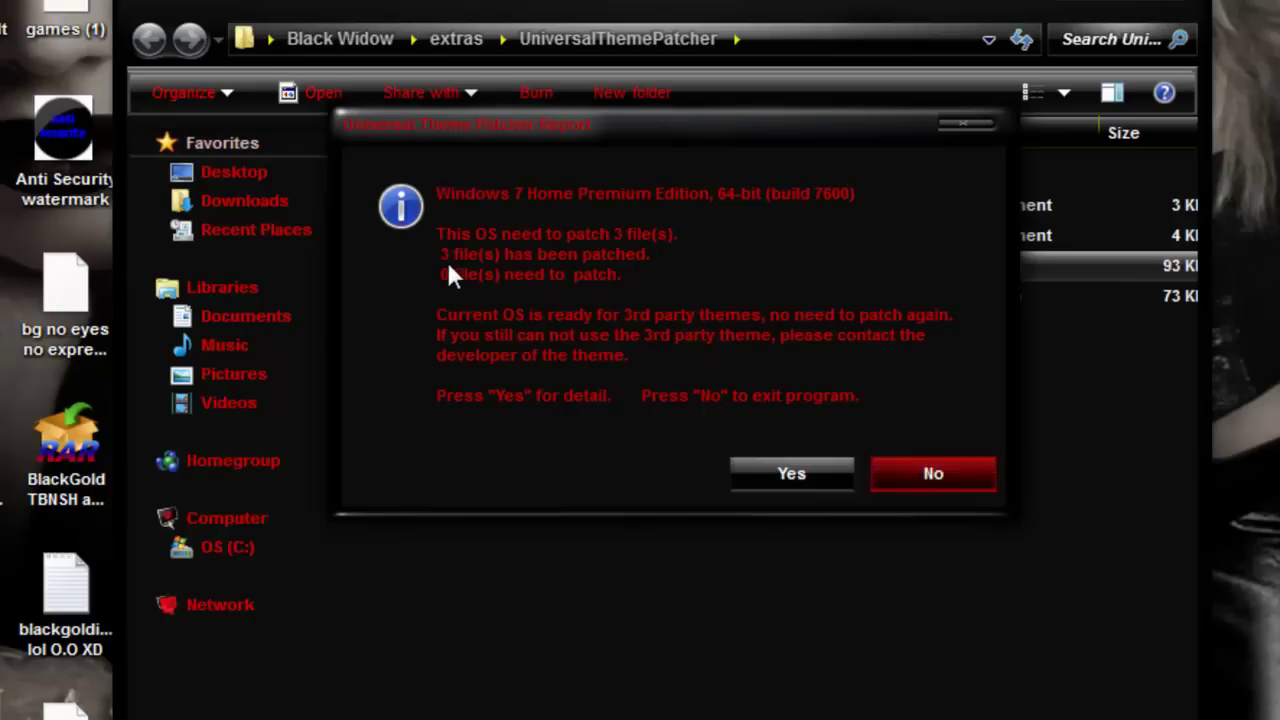
Show the patcher's main window listing themeservice.dll, themeui.dll and uxtheme.dll as patched.
click(770, 470)
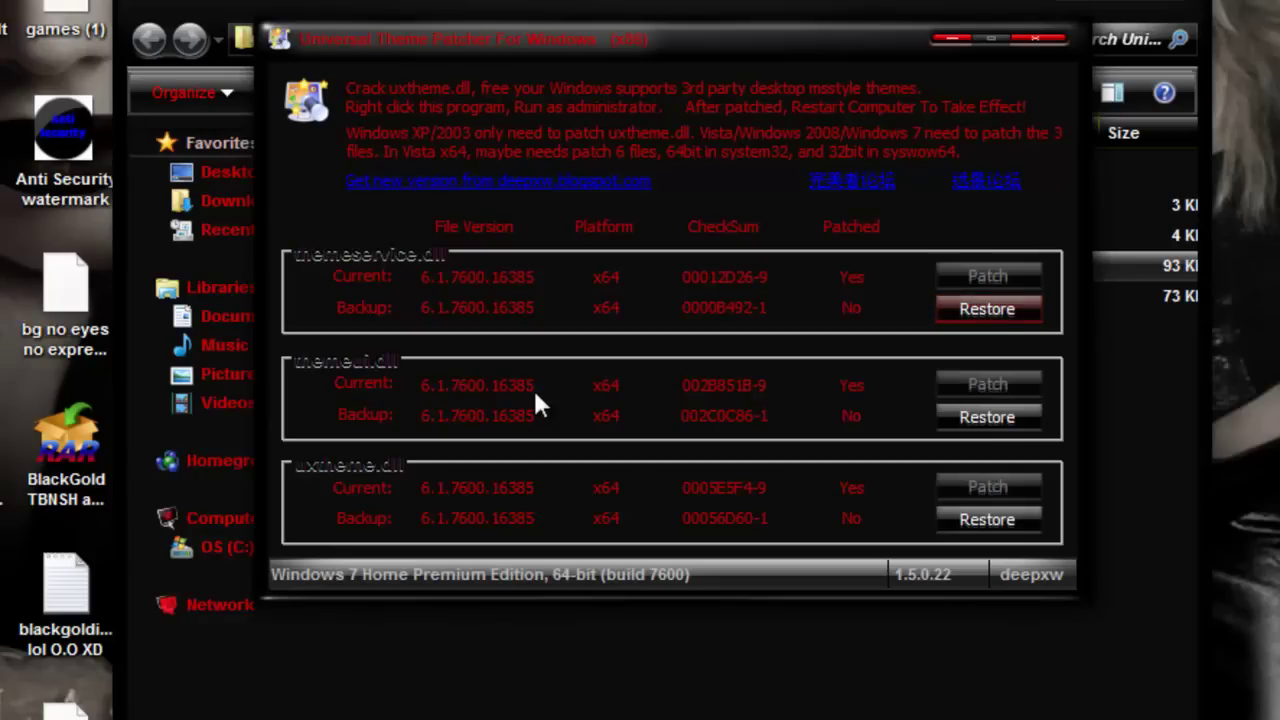
Close the theme patcher and its folder window, then bring the Chrome forum page forward.
click(1033, 42)
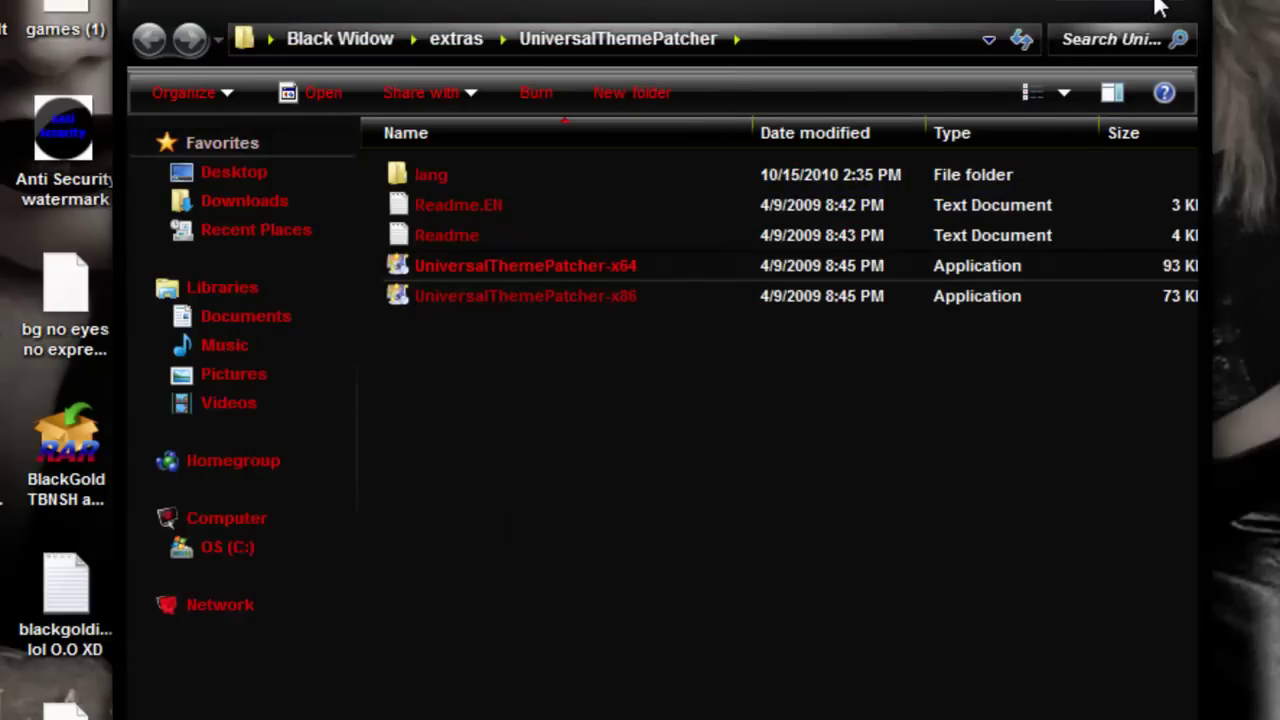
click(1160, 8)
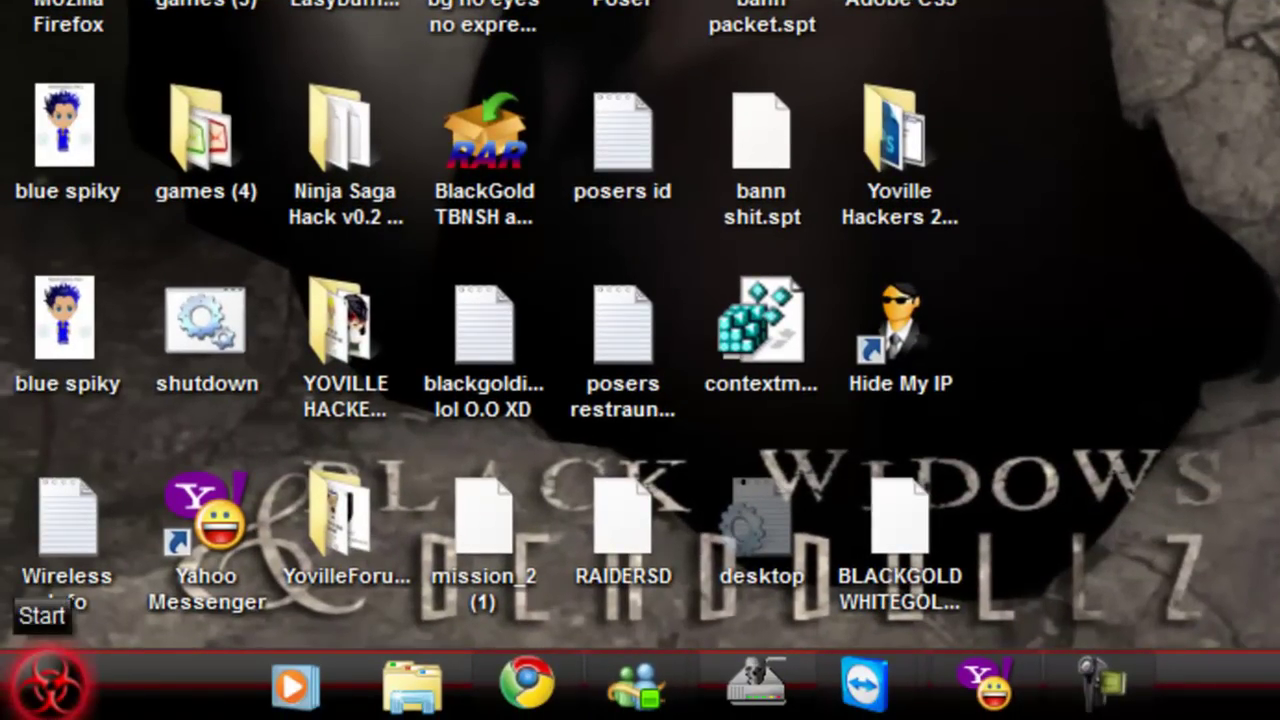
click(48, 684)
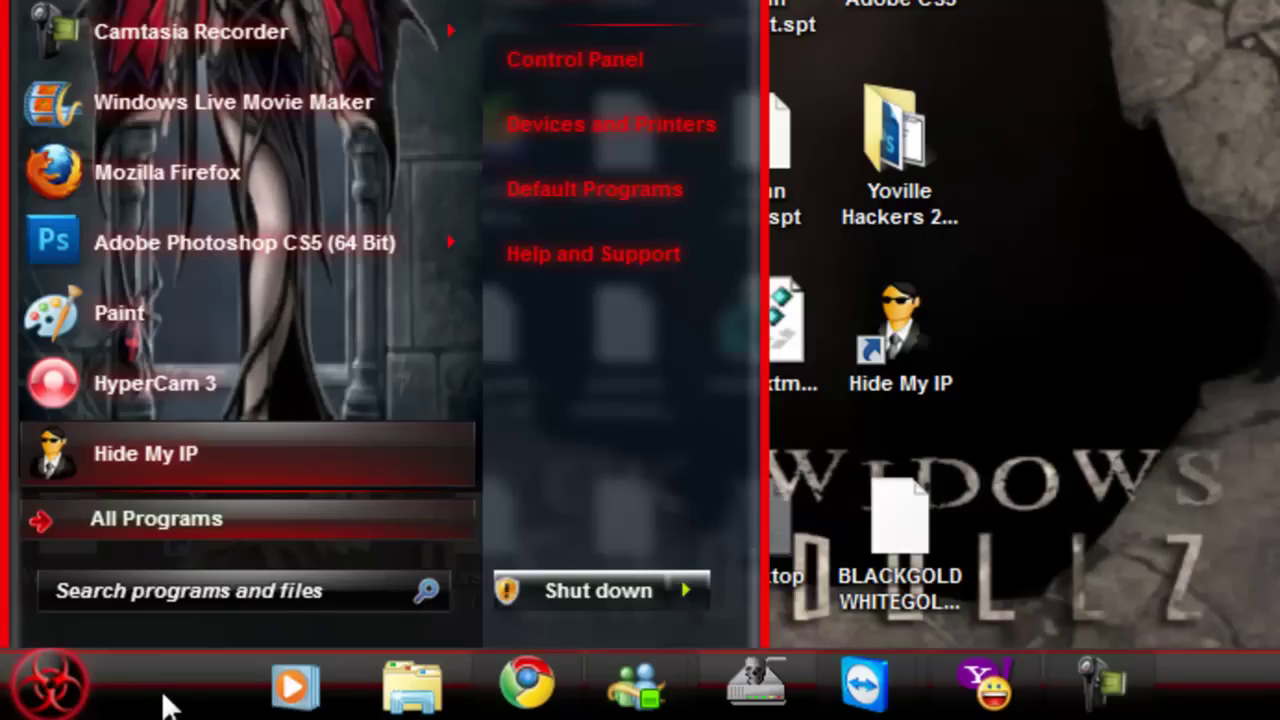
click(527, 684)
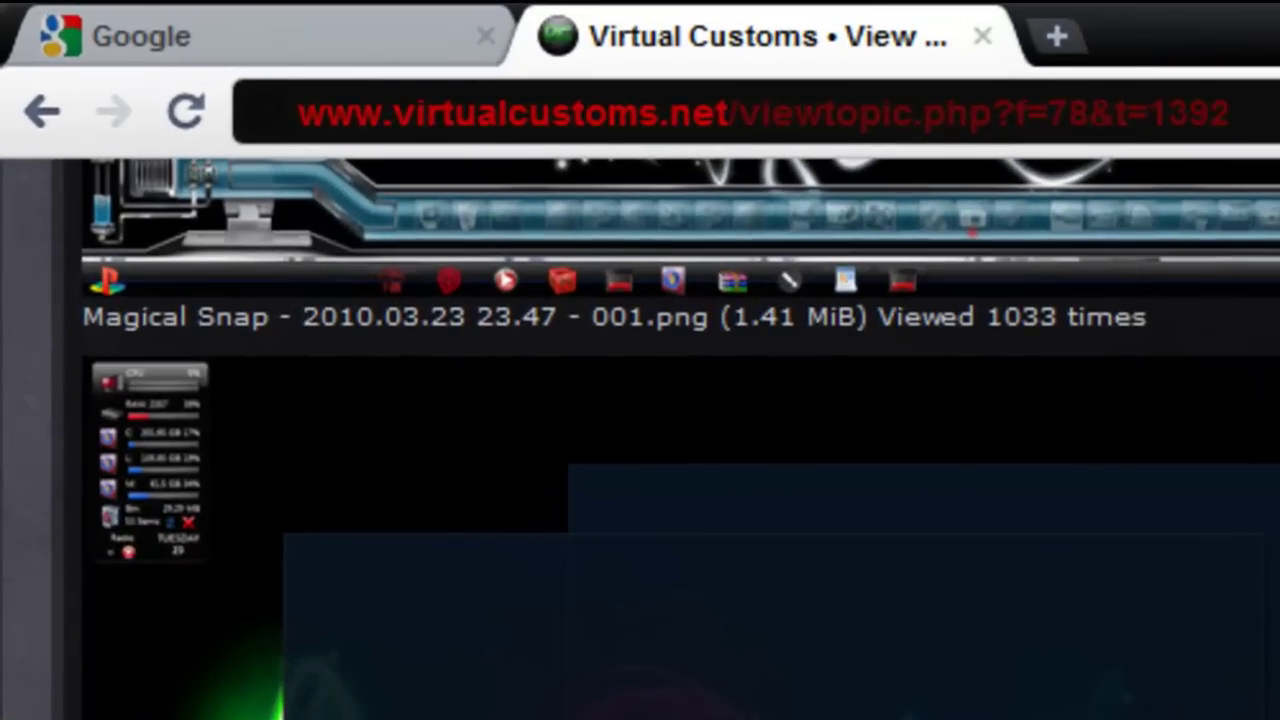
Go from the PS3-Theme topic to the Members list (24098 users, 964 pages) and scroll it.
scroll(640, 440, up, 10)
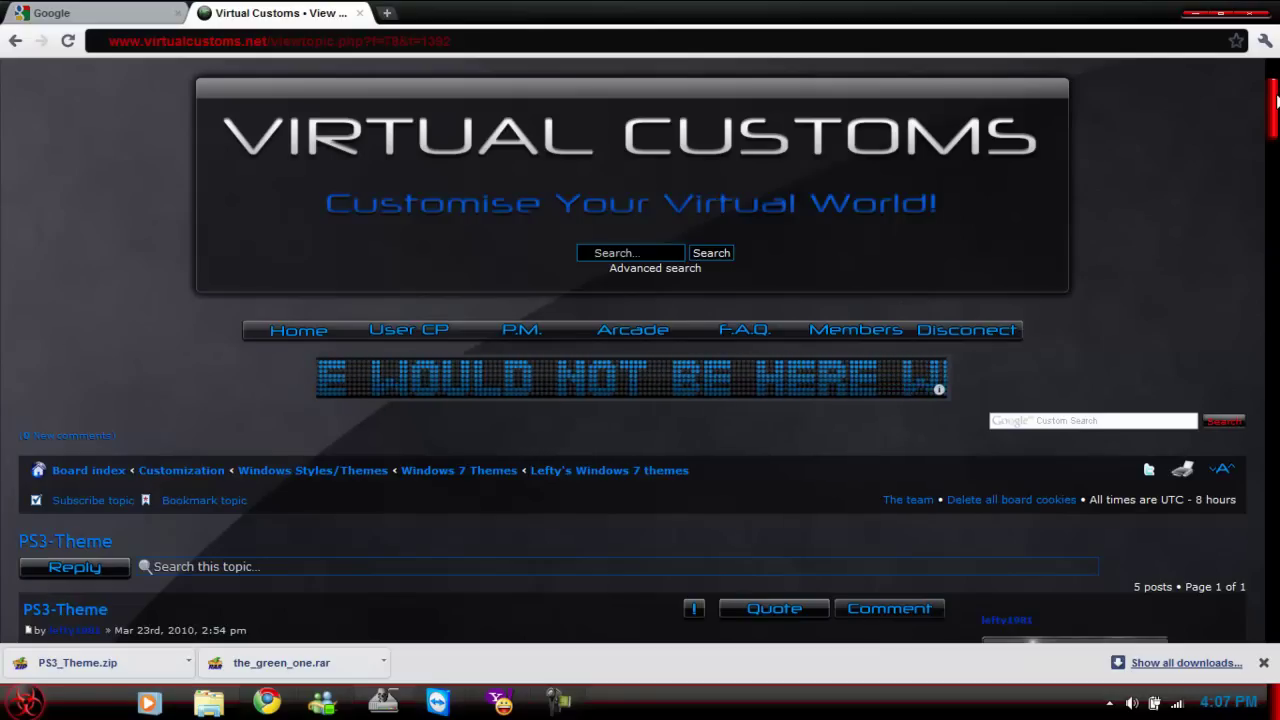
click(855, 340)
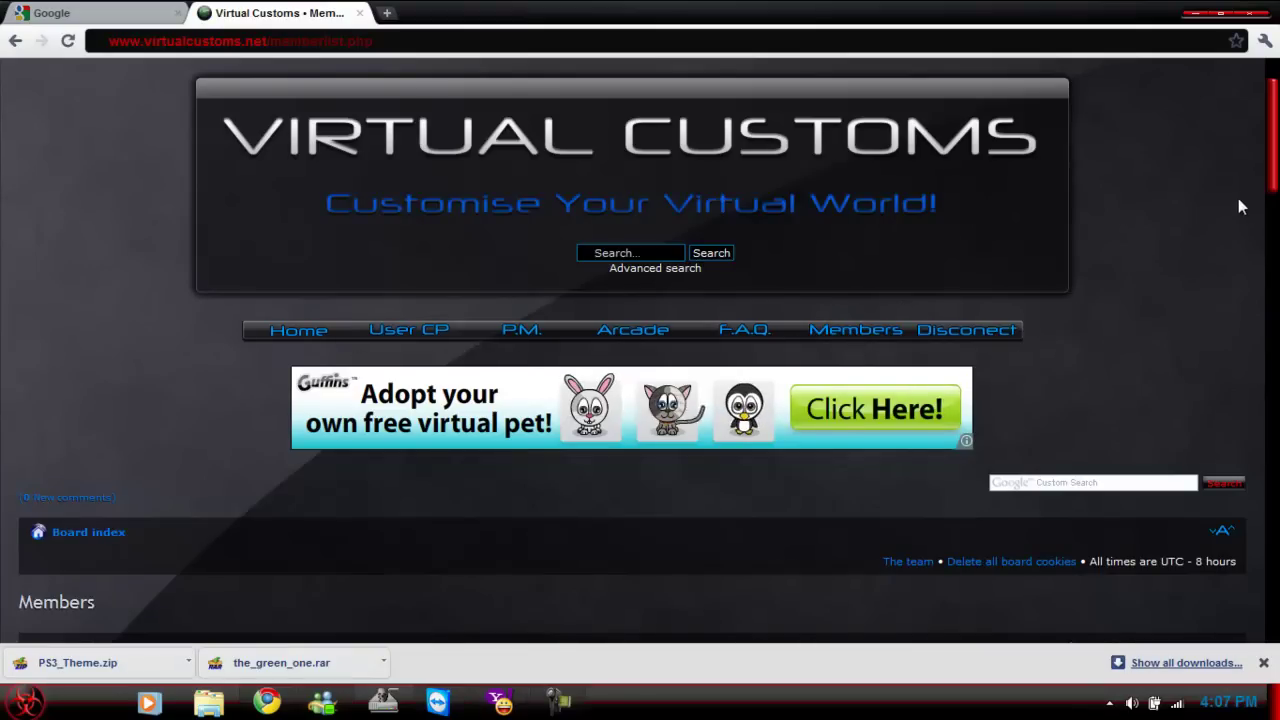
scroll(640, 350, down, 1)
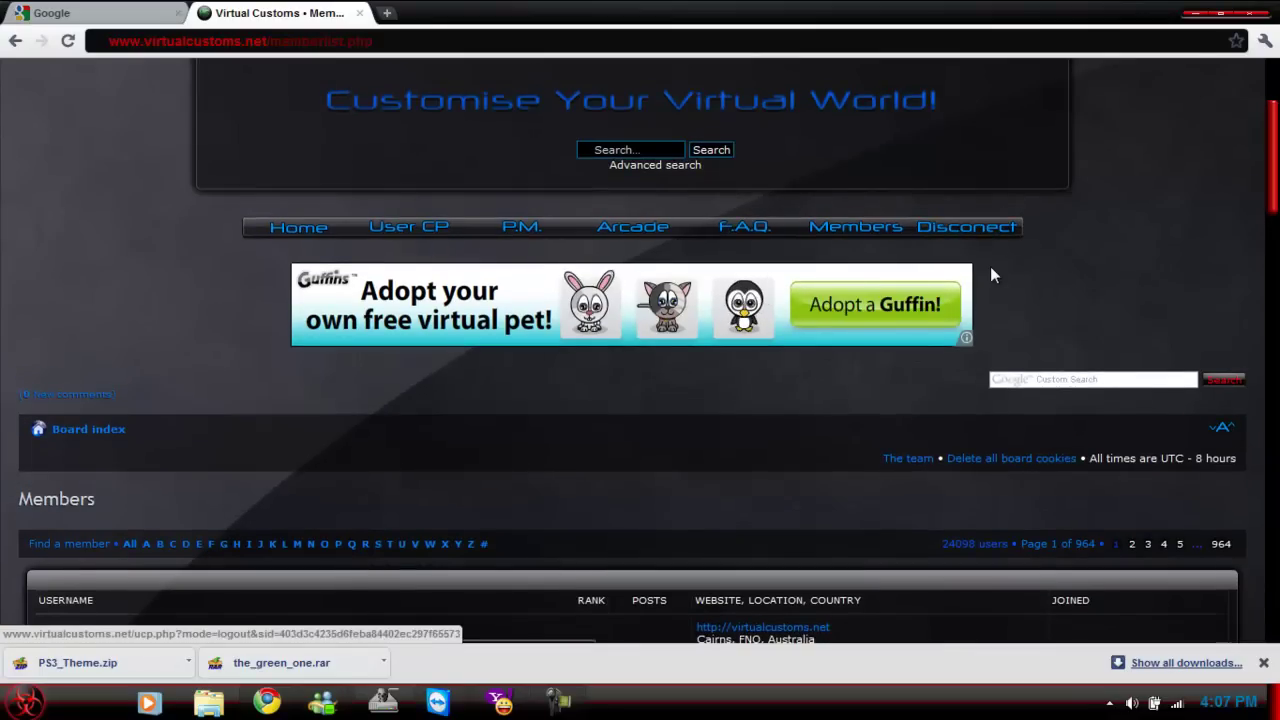
scroll(952, 313, down, 2)
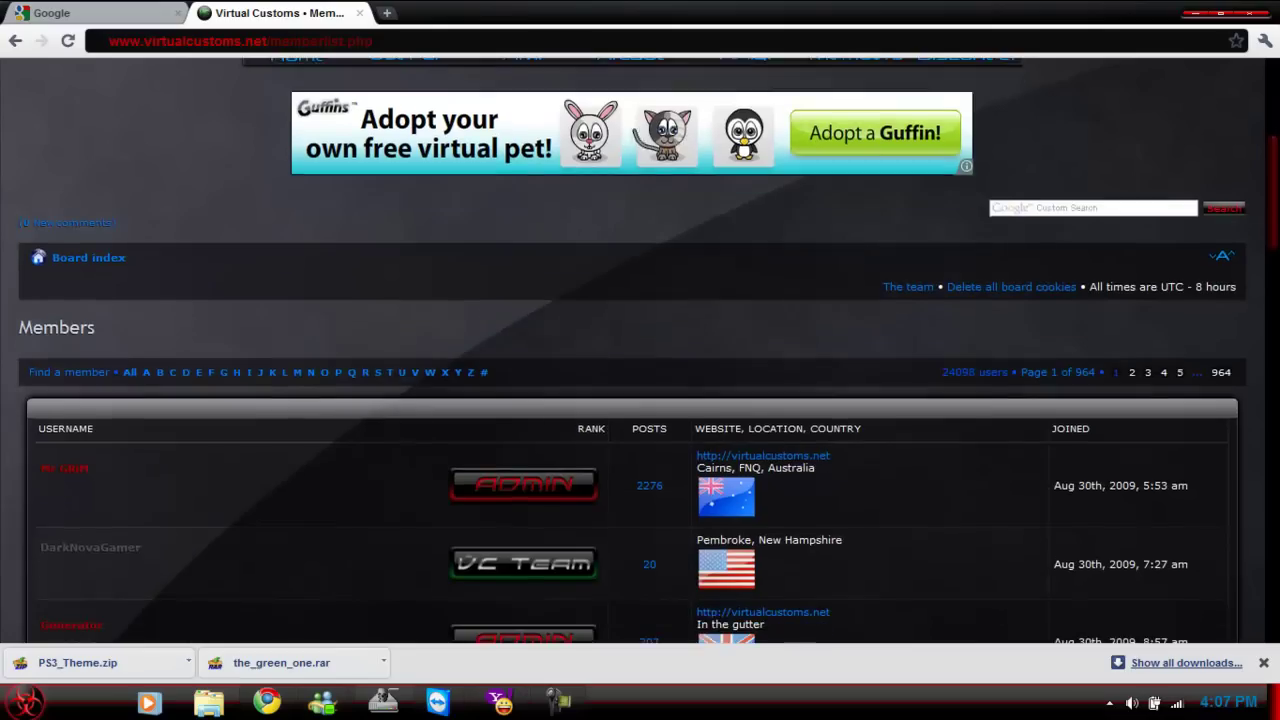
scroll(952, 313, up, 3)
scroll(952, 313, down, 6)
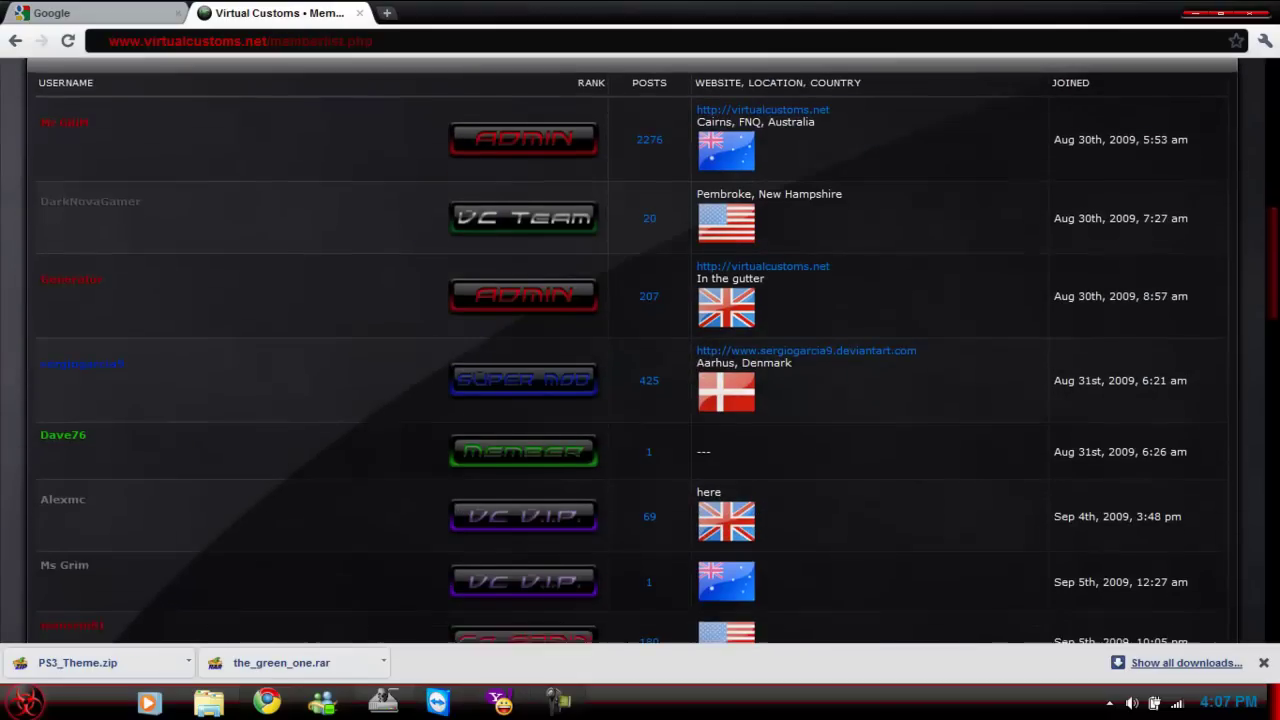
scroll(1277, 148, up, 6)
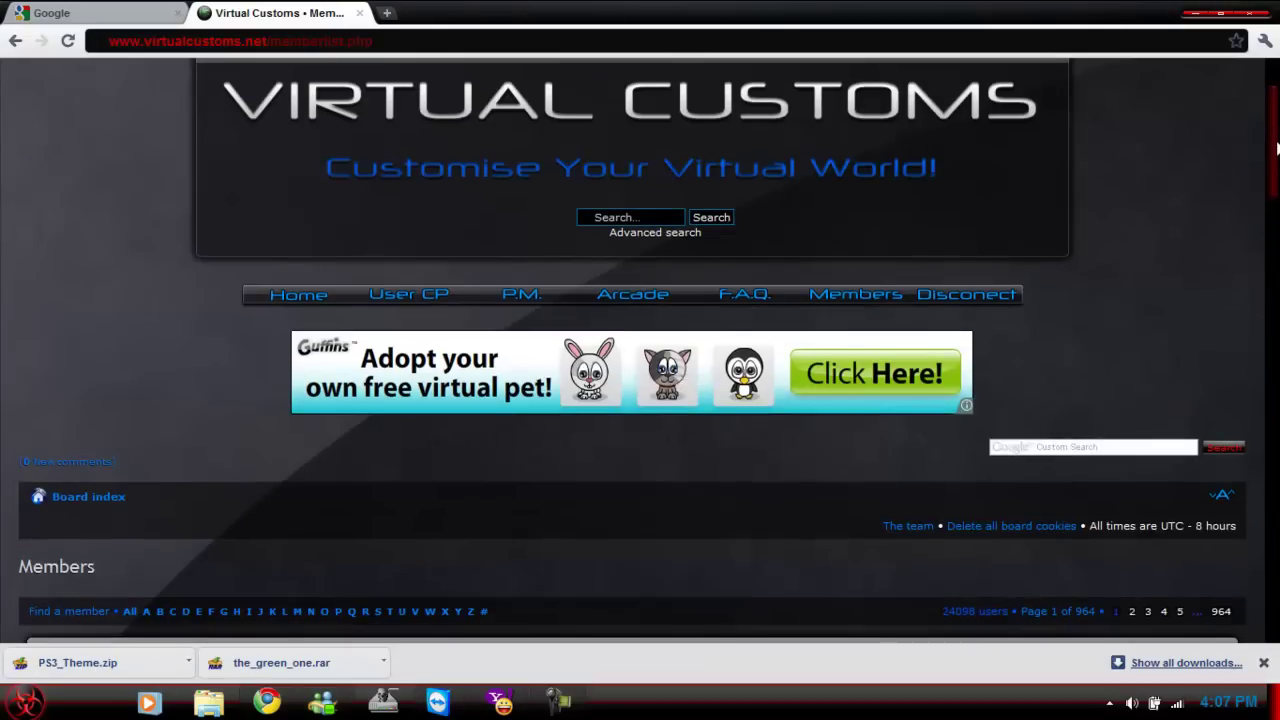
Return to the Virtual Customs forum home page and scroll through its forum list.
click(311, 298)
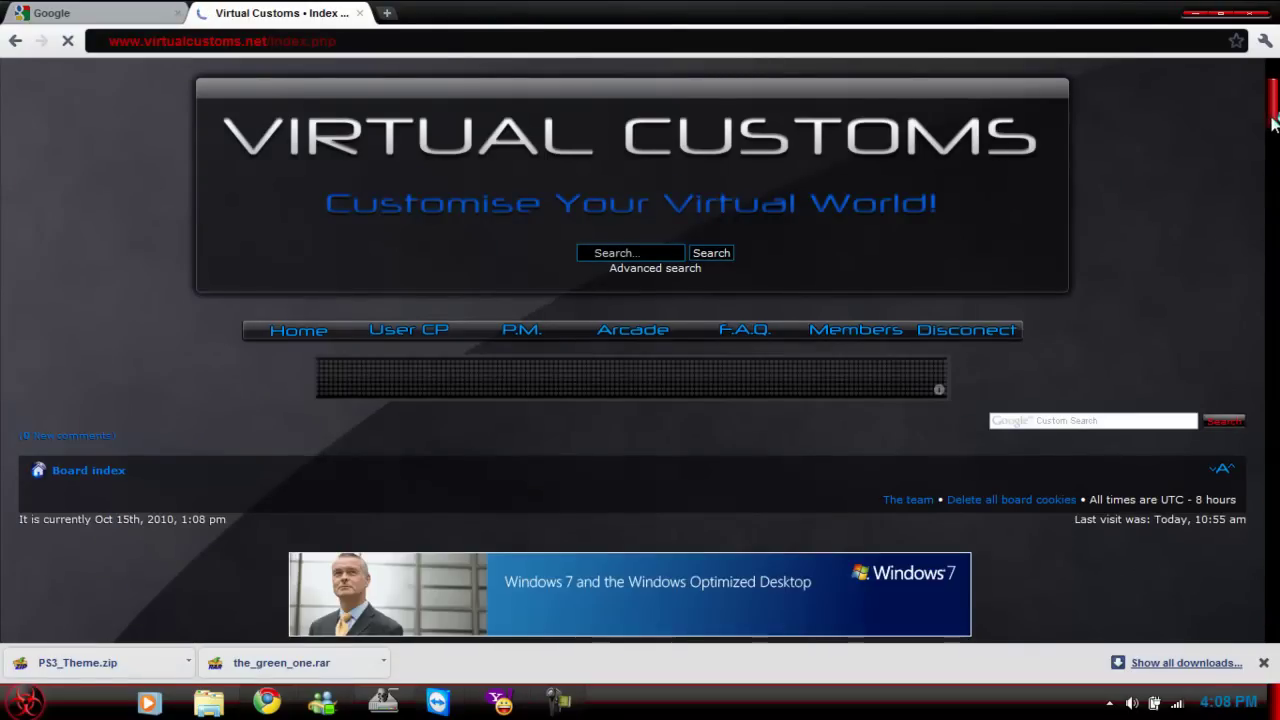
scroll(1273, 124, down, 10)
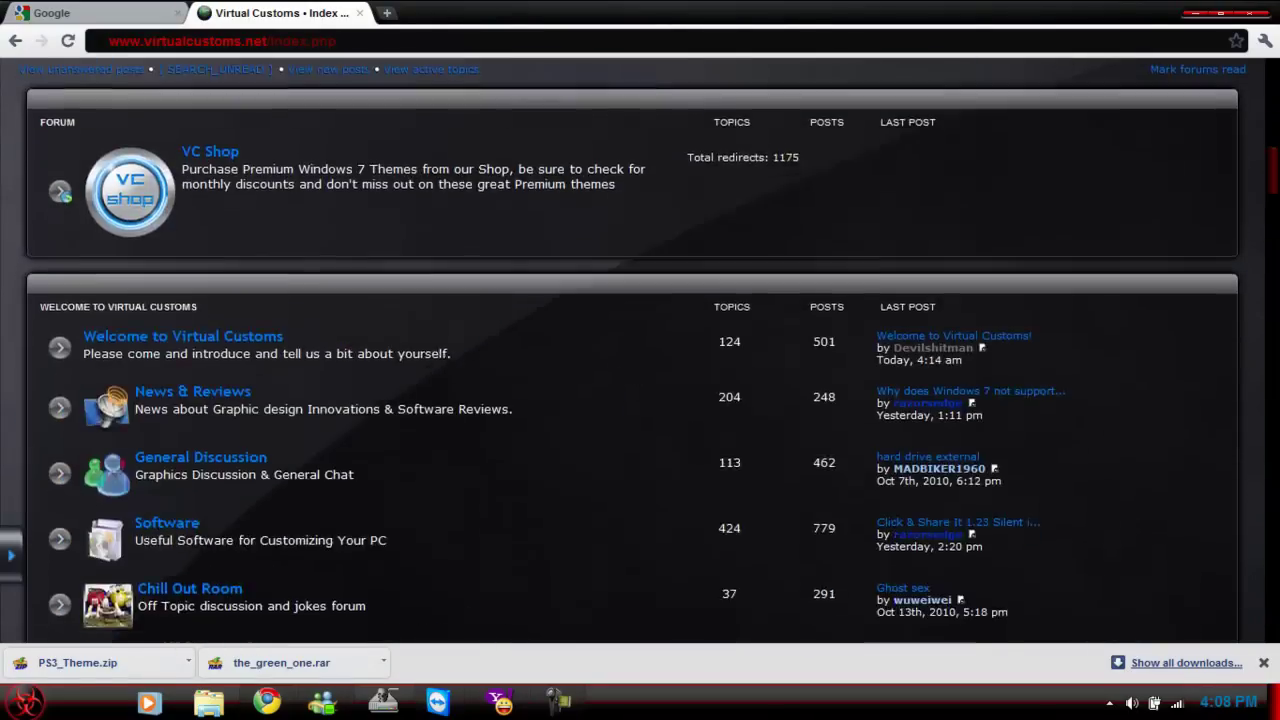
scroll(640, 350, down, 4)
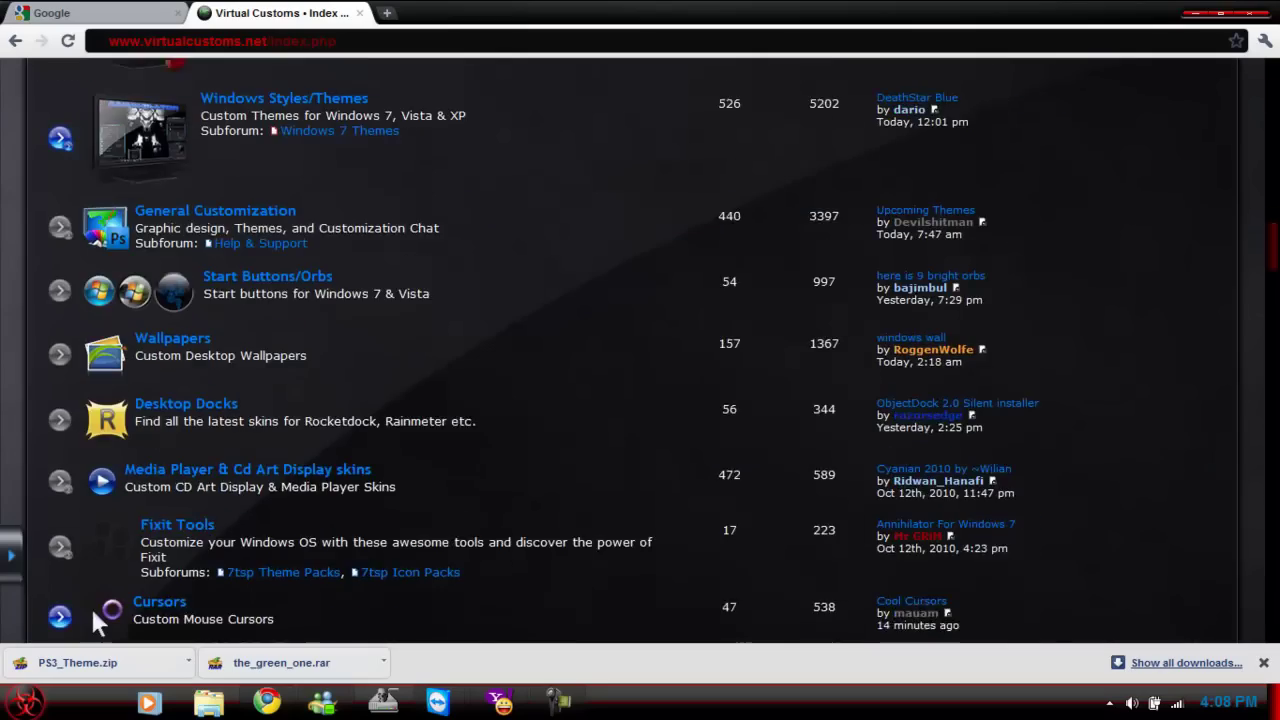
scroll(90, 240, down, 3)
scroll(97, 245, down, 5)
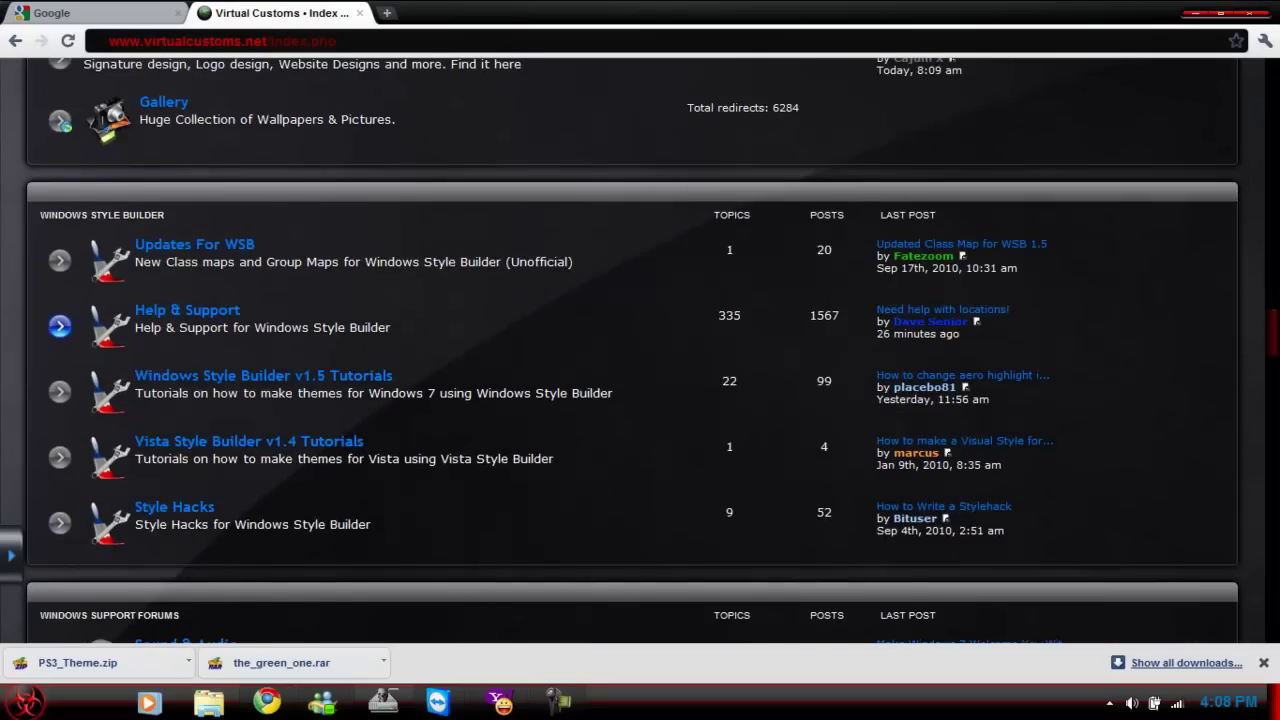
scroll(1277, 253, up, 15)
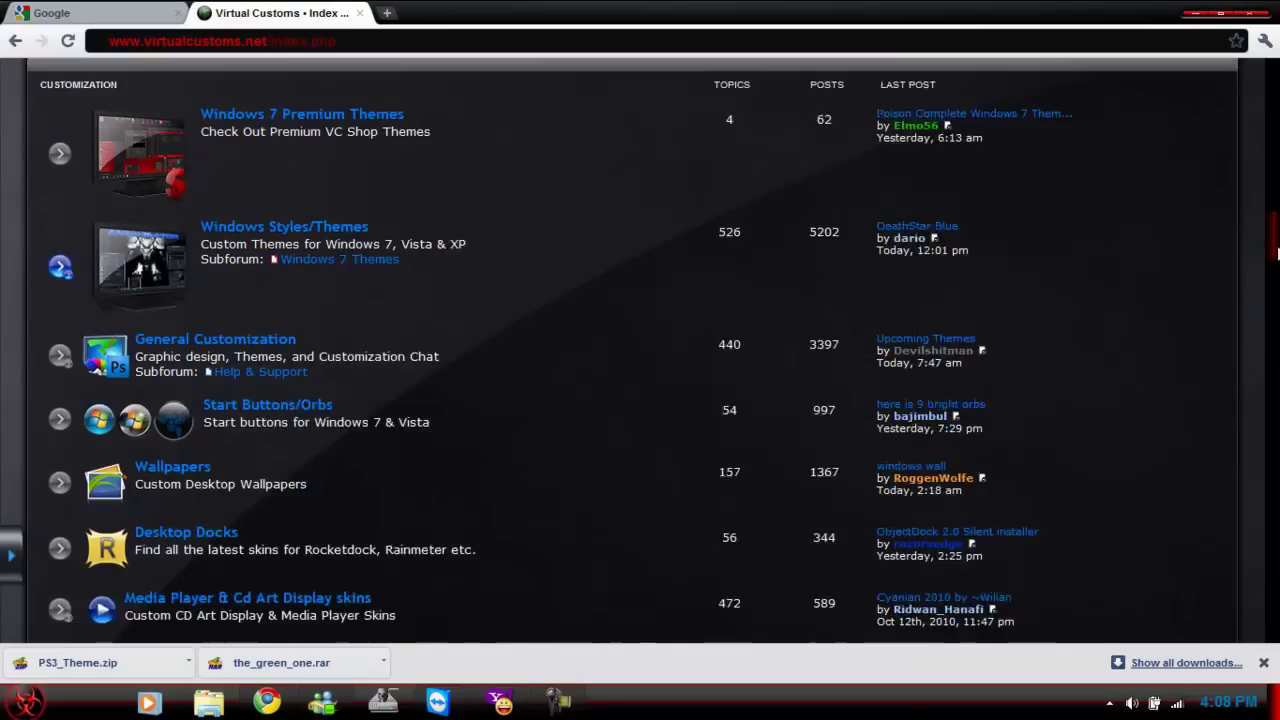
drag(1277, 253, 1277, 242)
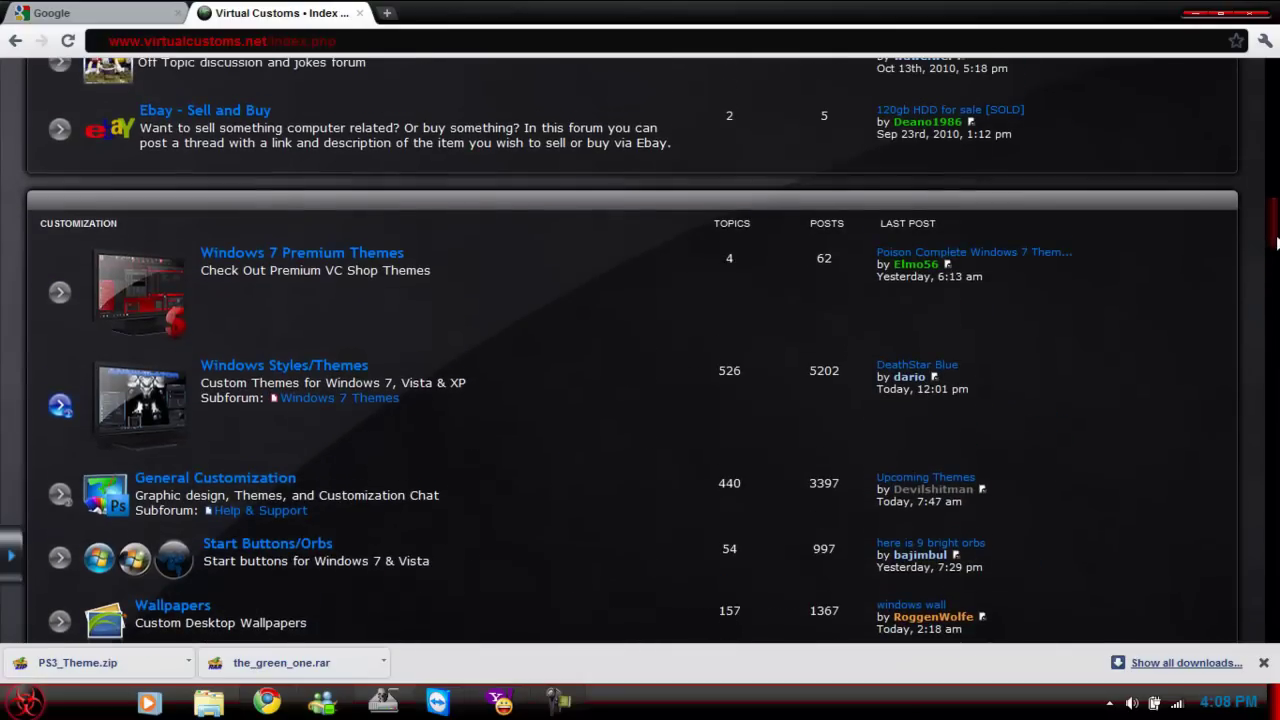
Open the Windows Styles/Themes forum and scroll to subforums like Windows 7 Themes and Theme Requests.
click(260, 367)
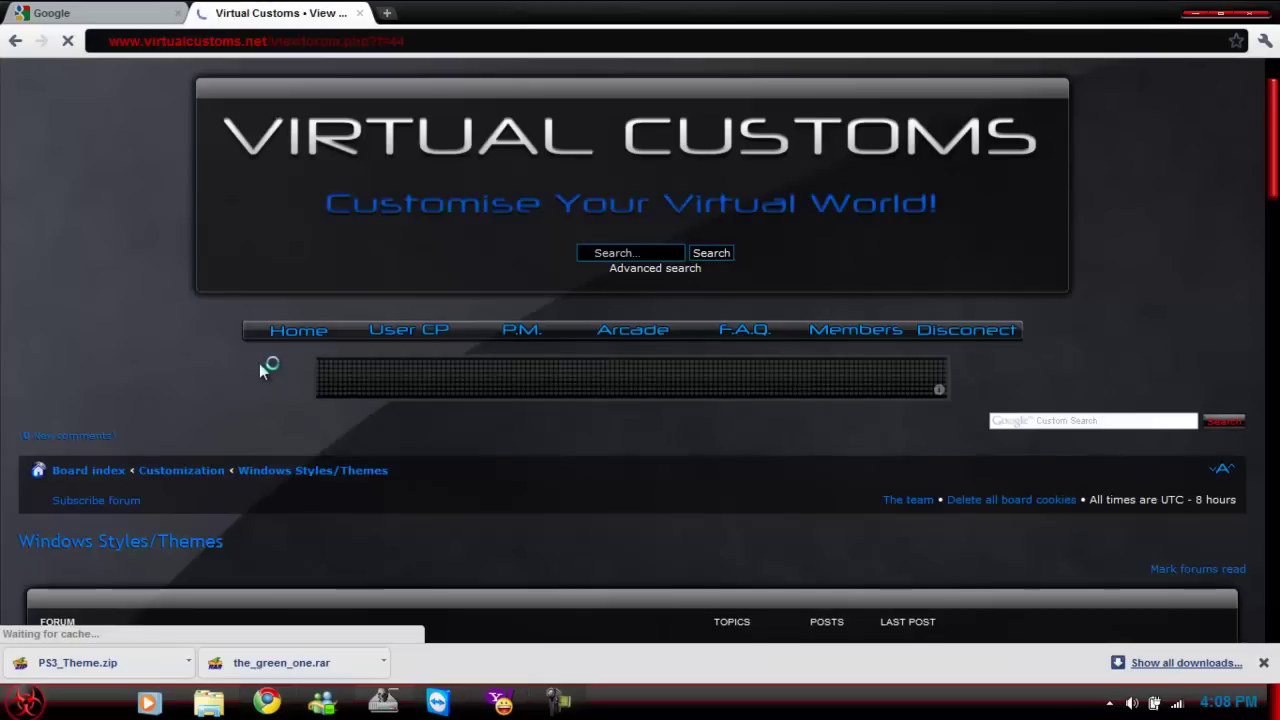
scroll(640, 350, down, 5)
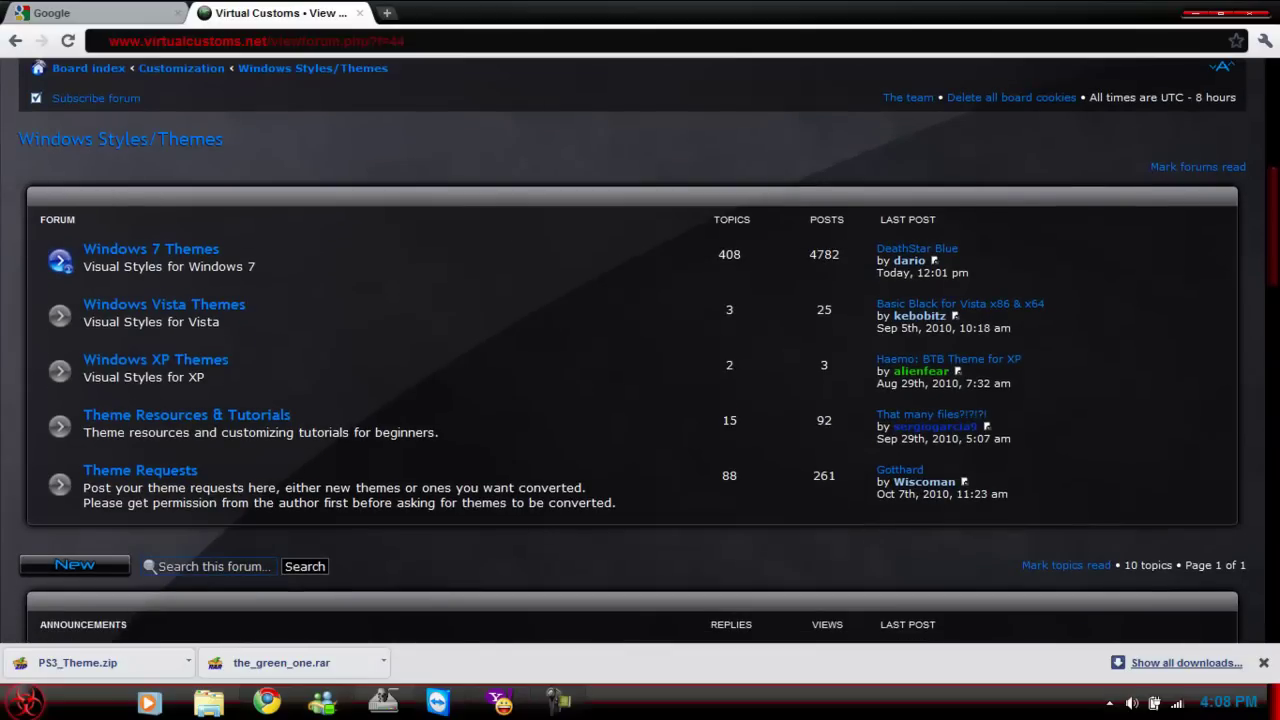
scroll(576, 313, up, 5)
scroll(576, 313, down, 9)
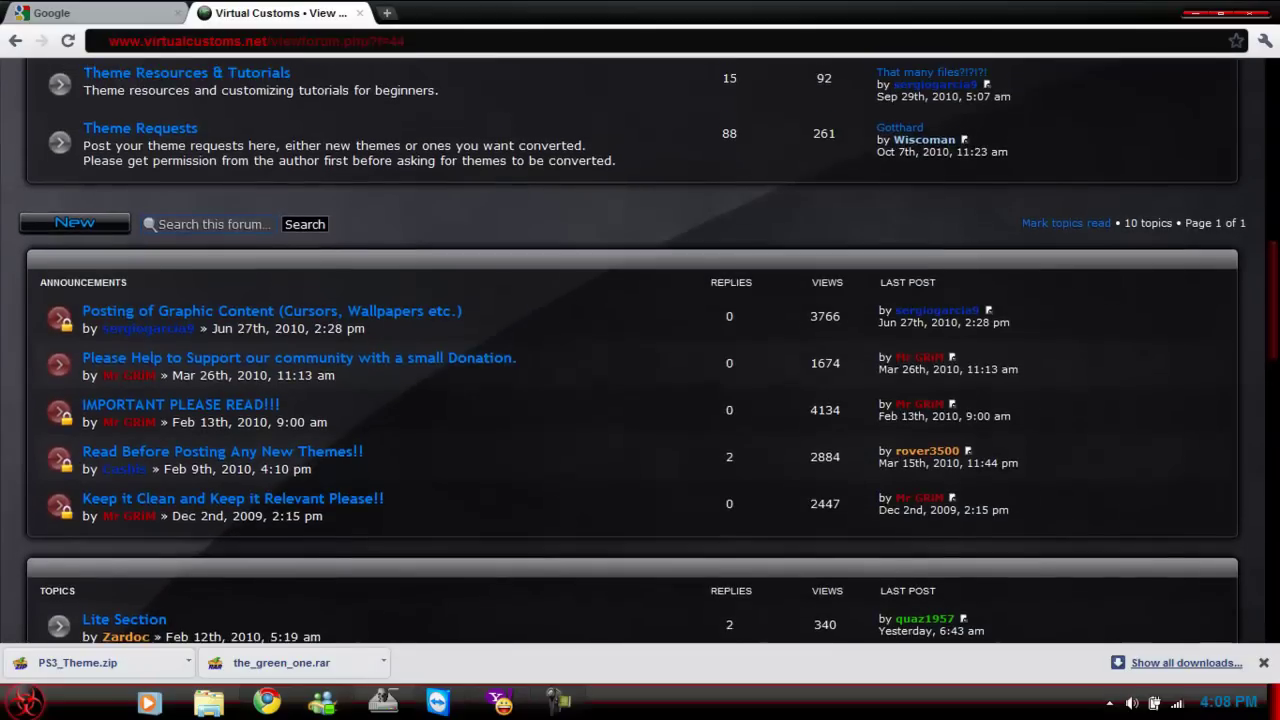
drag(1265, 300, 1272, 220)
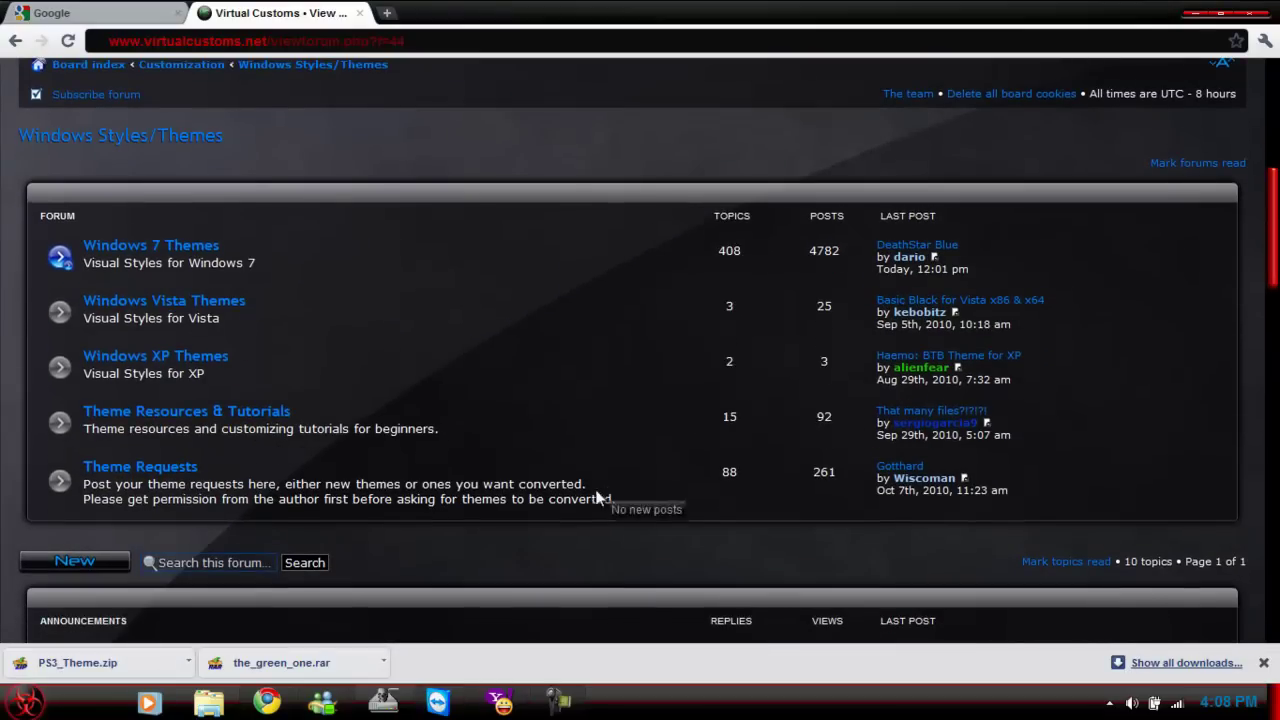
Open Windows 7 Themes, then the X-ile Windows 7 Themes subforum, and scroll its topics.
click(168, 256)
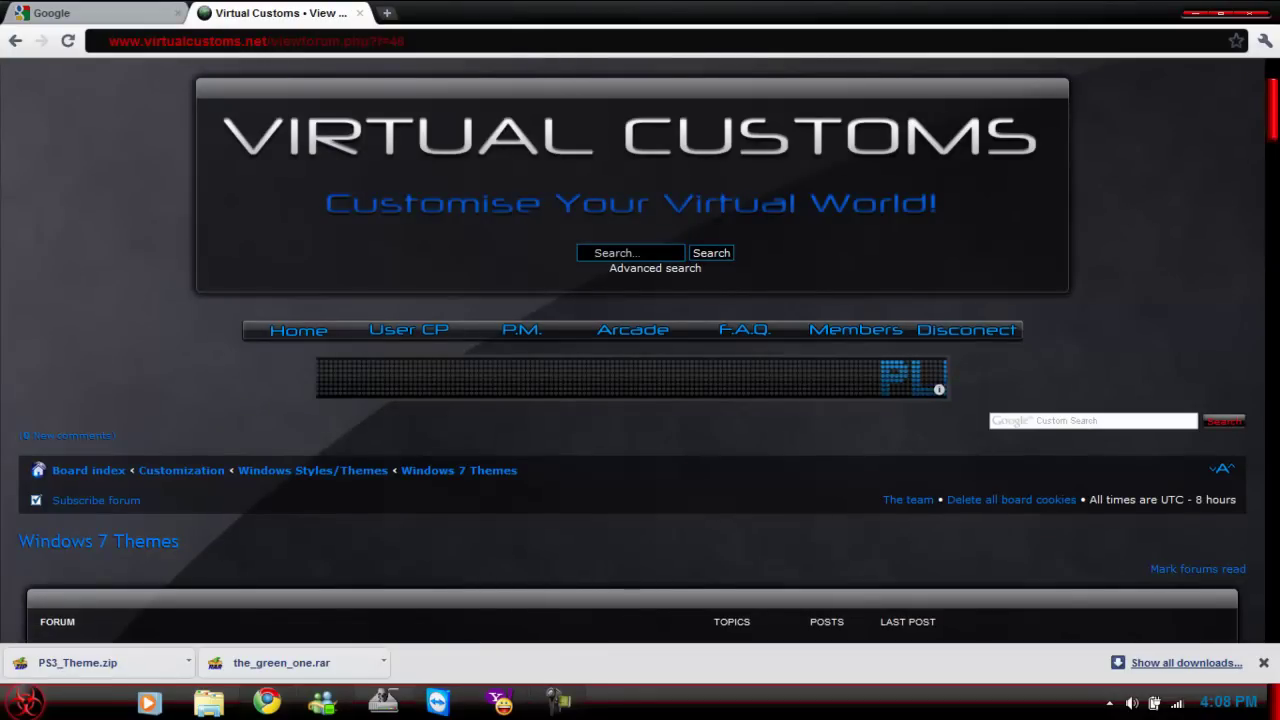
scroll(1276, 122, down, 4)
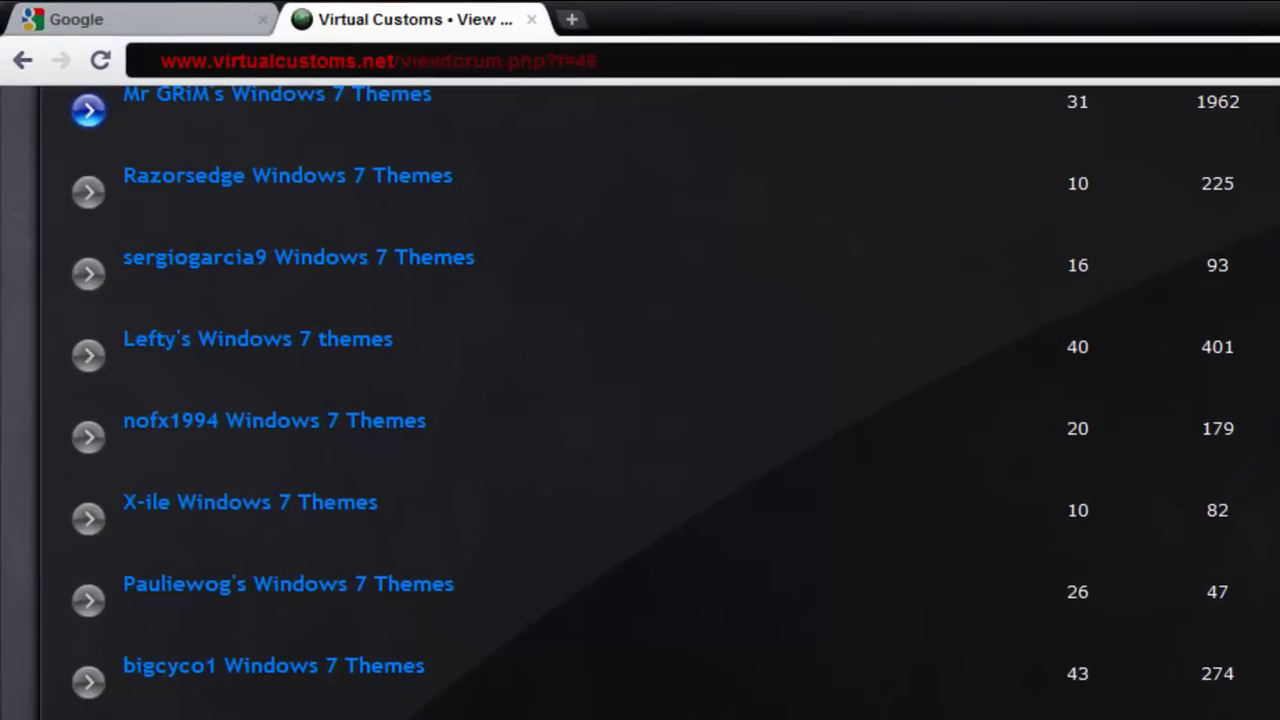
scroll(640, 400, up, 1)
scroll(660, 402, down, 1)
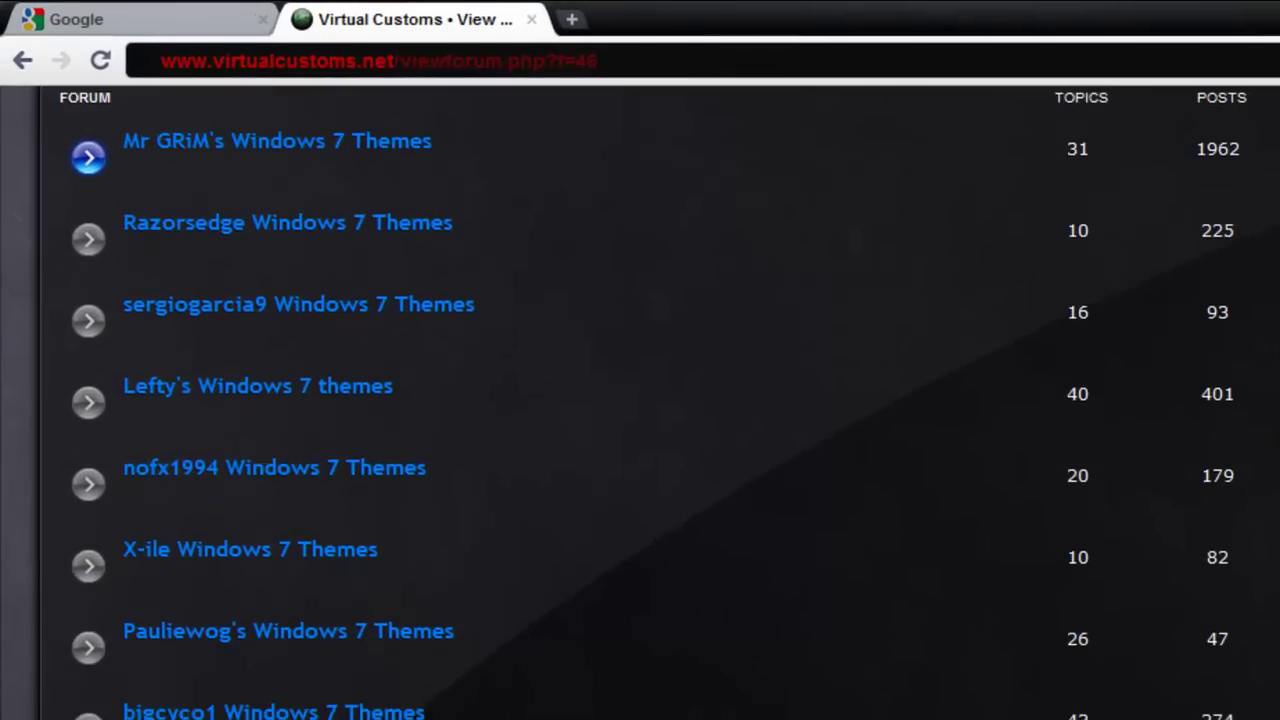
click(315, 552)
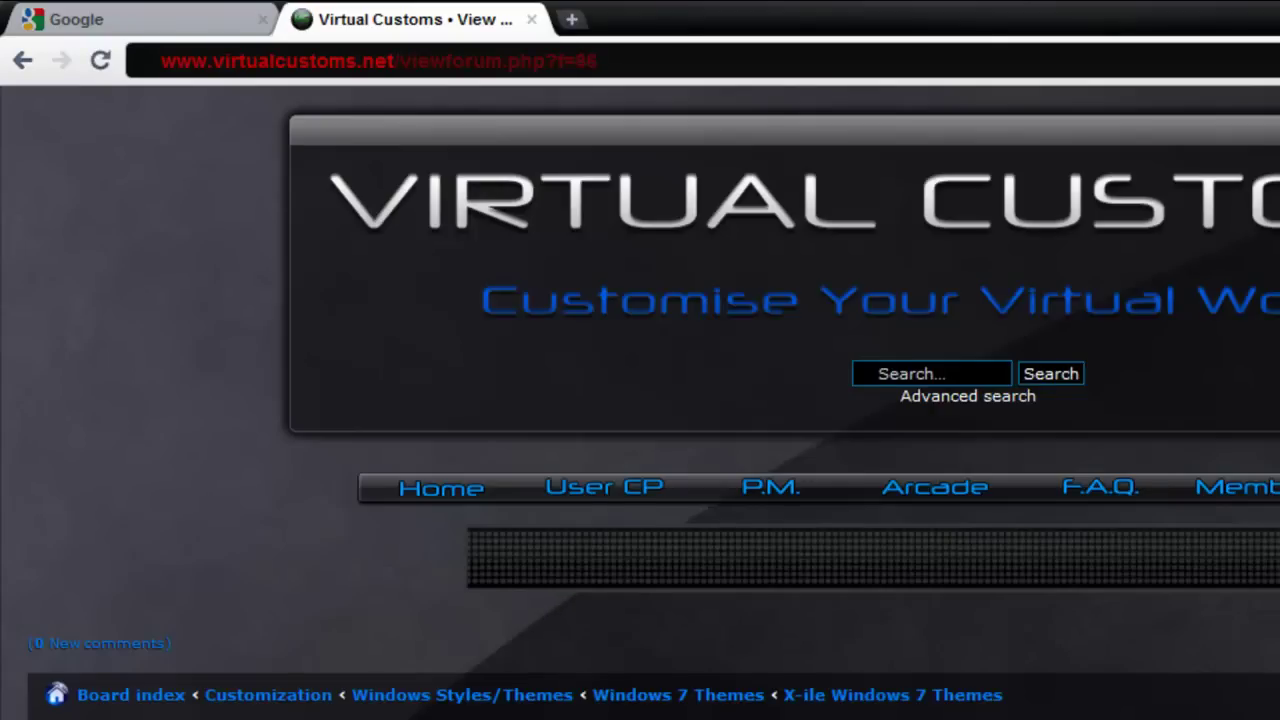
scroll(653, 402, down, 15)
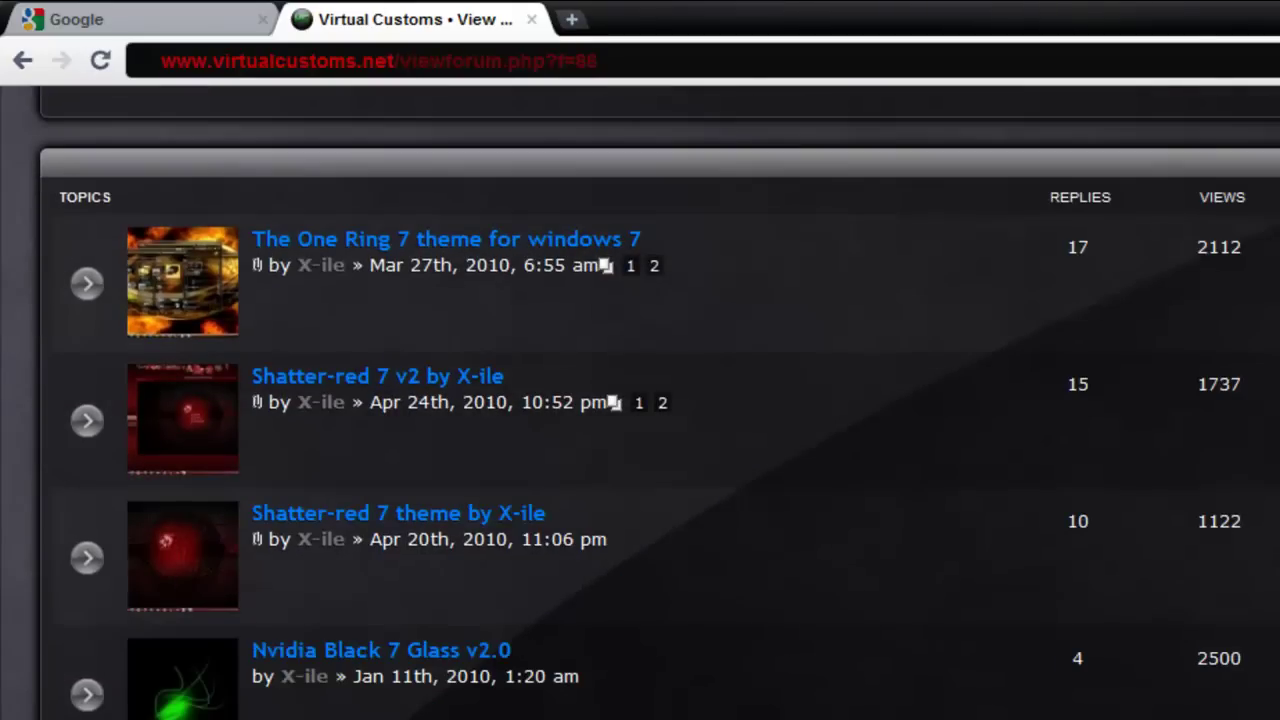
scroll(656, 408, down, 1)
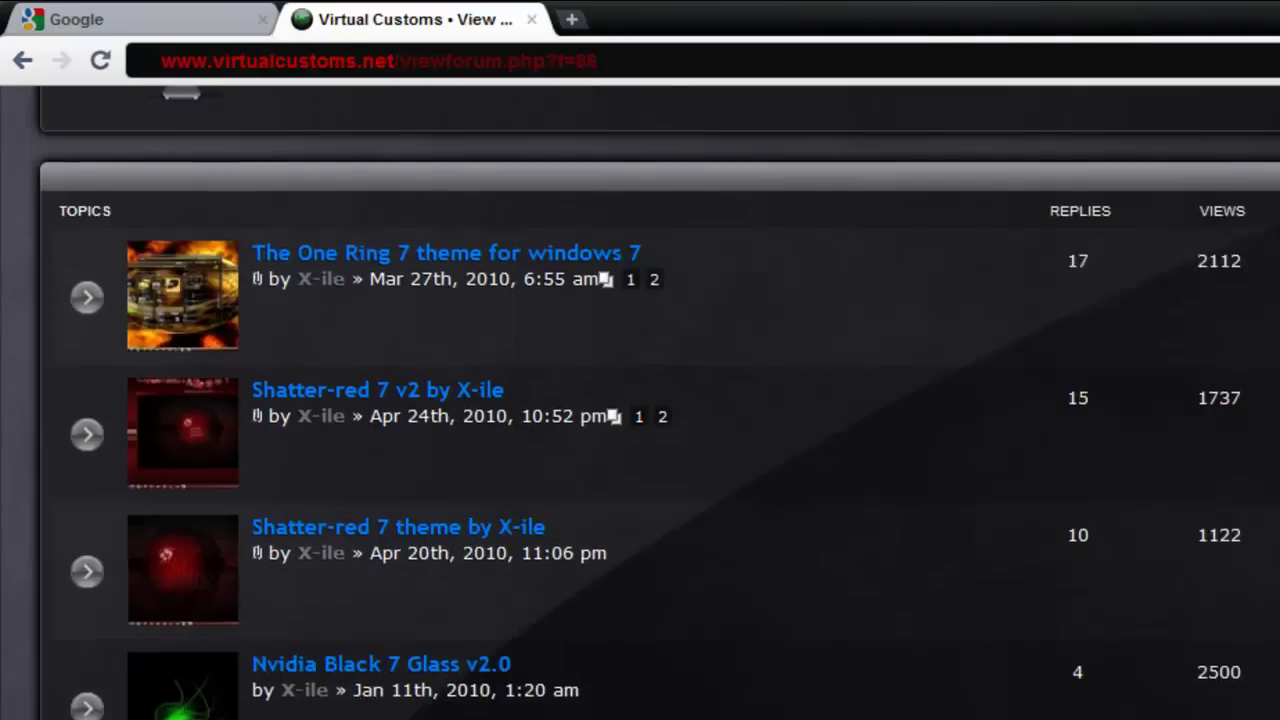
scroll(656, 402, up, 3)
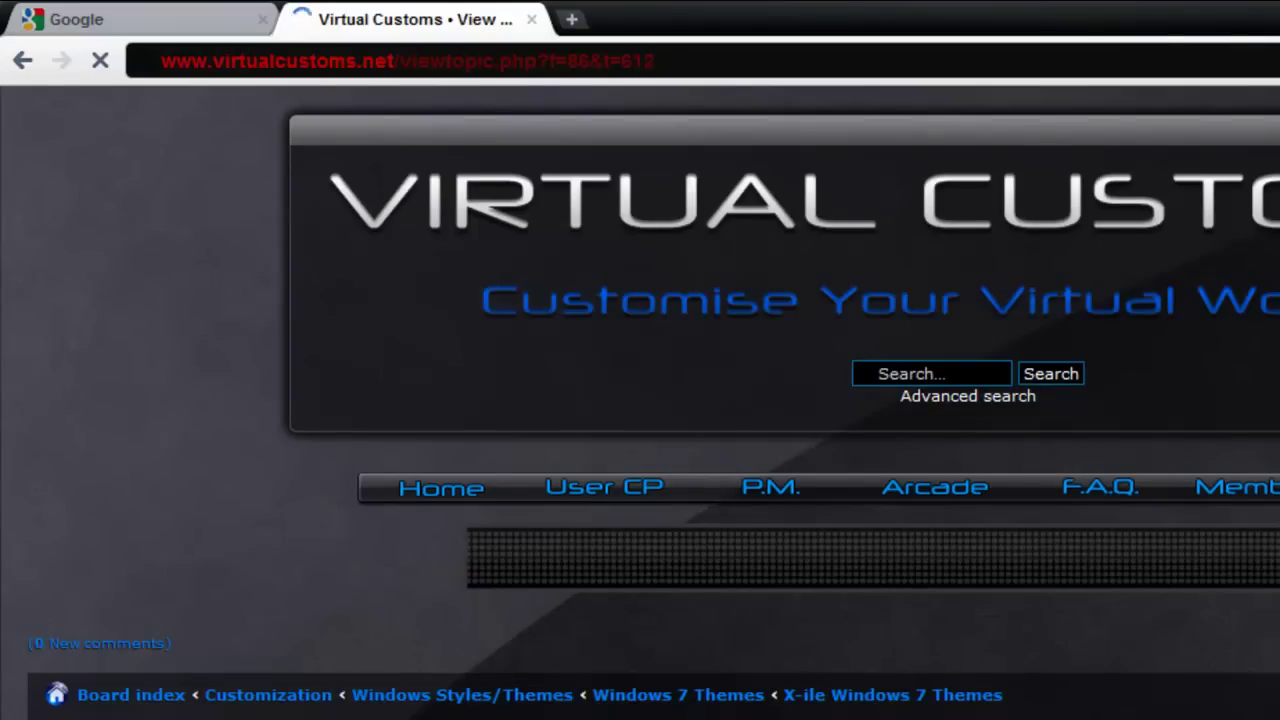
Review the Nvidia Black 7 Glass v2.0 previews and download links, then return to the X-ile list.
scroll(640, 400, down, 9)
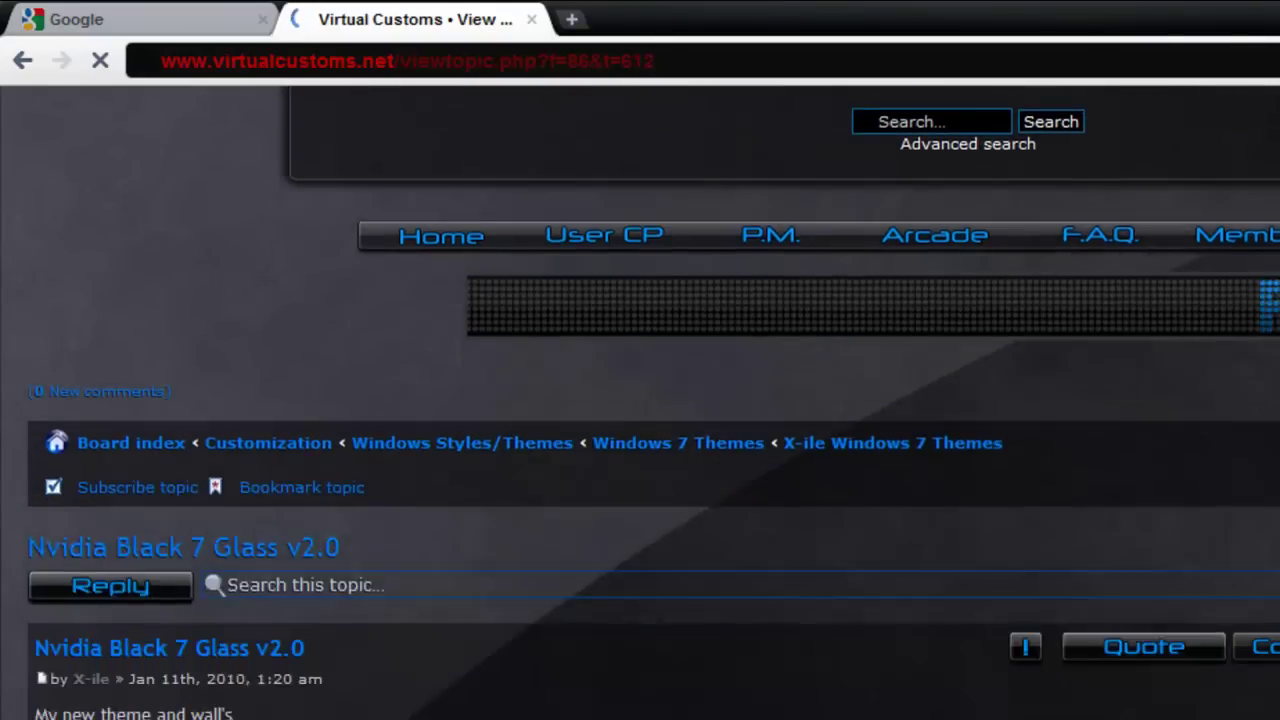
scroll(640, 400, down, 5)
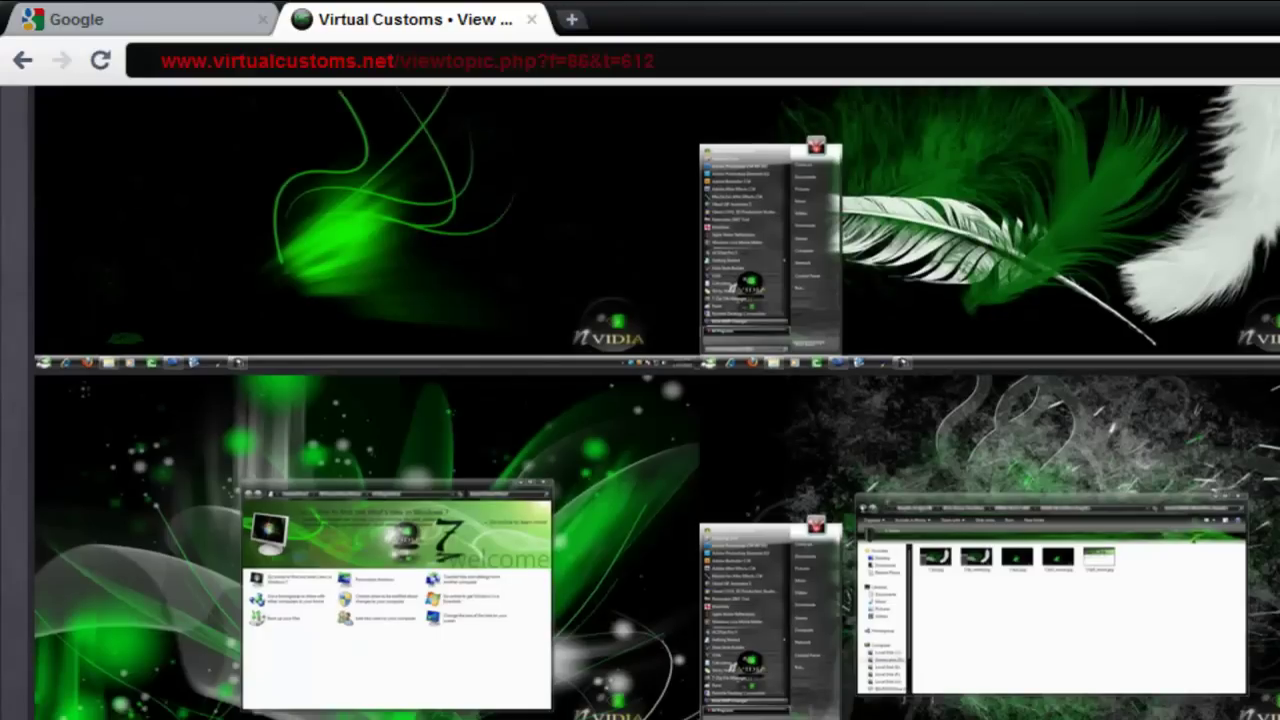
scroll(657, 402, up, 1)
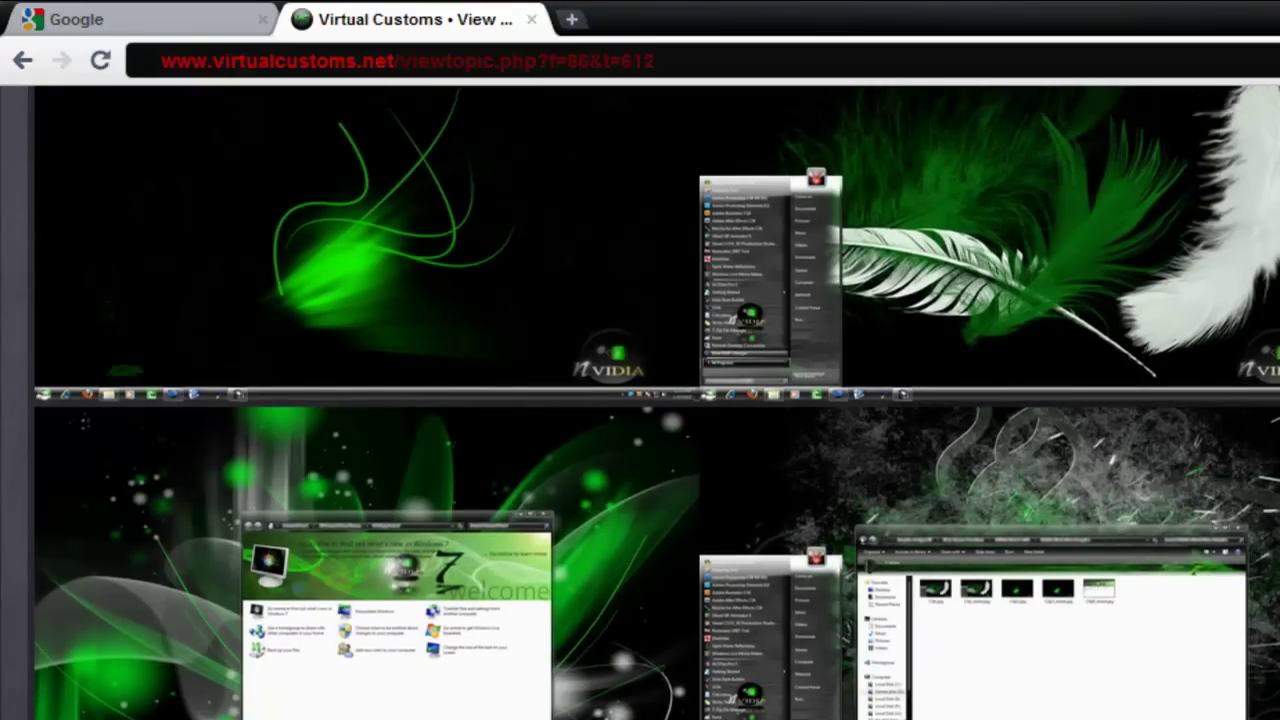
scroll(657, 402, up, 1)
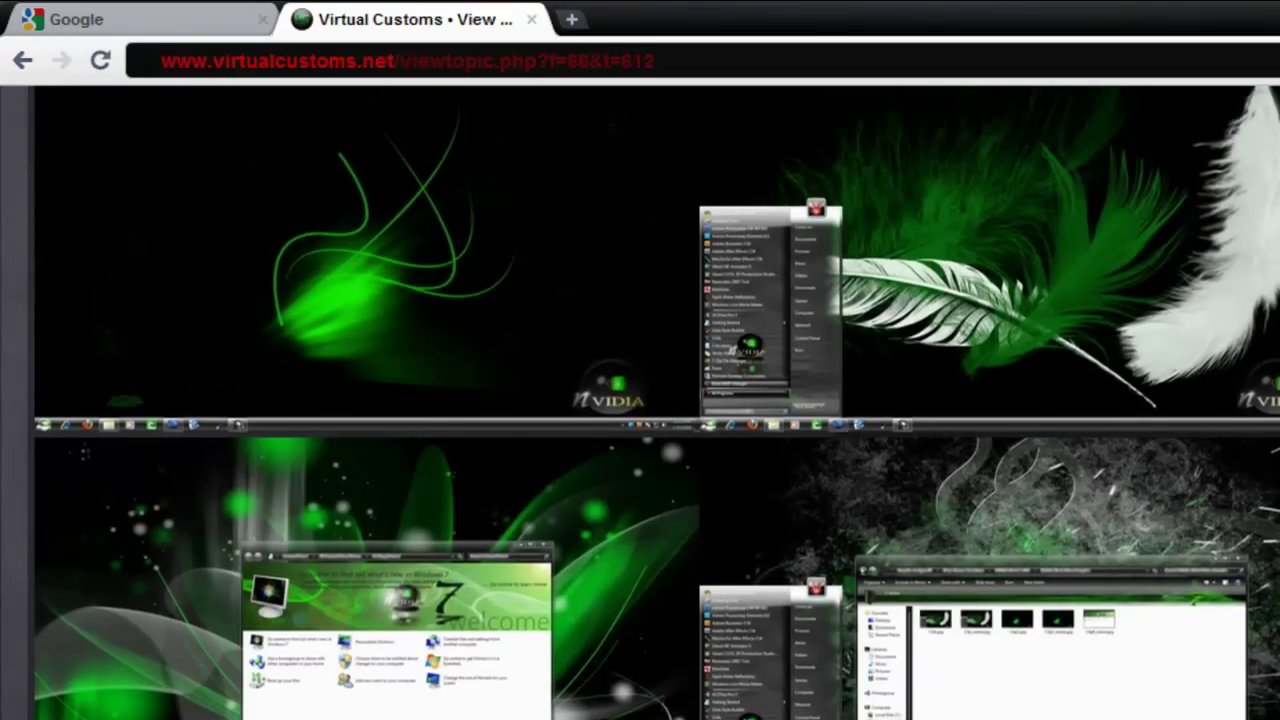
scroll(657, 402, up, 1)
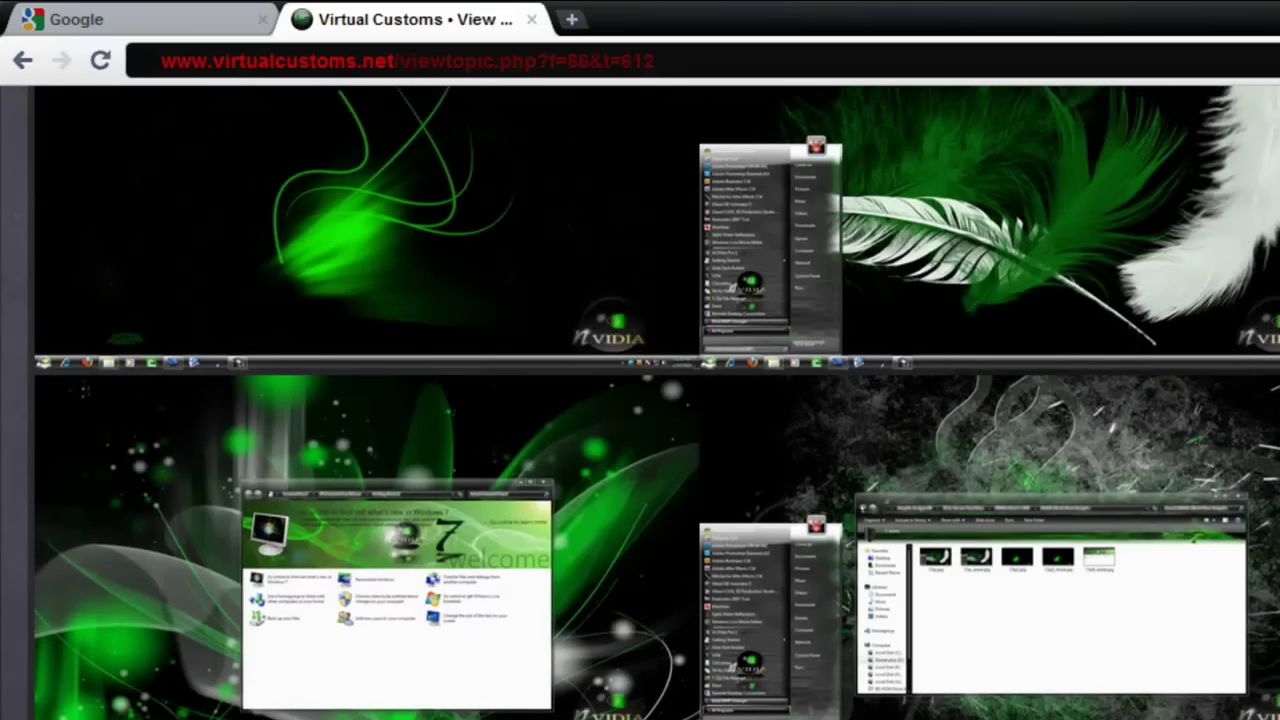
scroll(657, 402, up, 15)
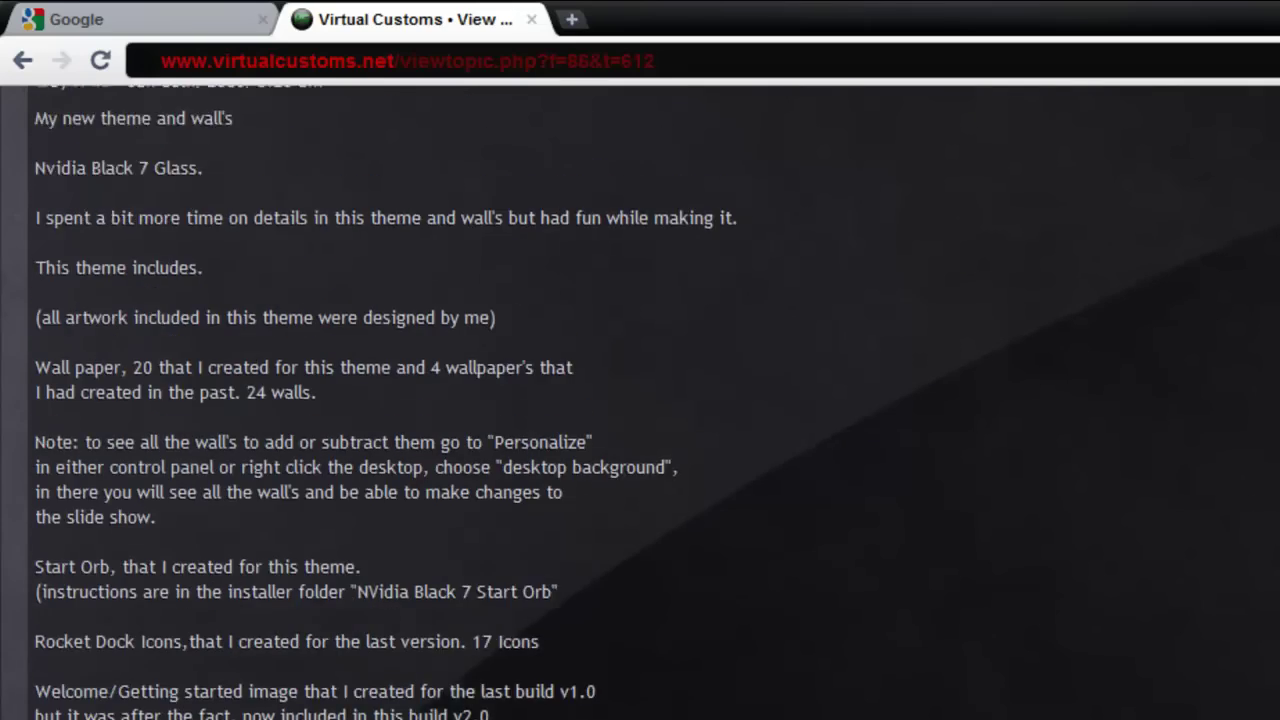
scroll(640, 400, up, 5)
scroll(640, 400, down, 15)
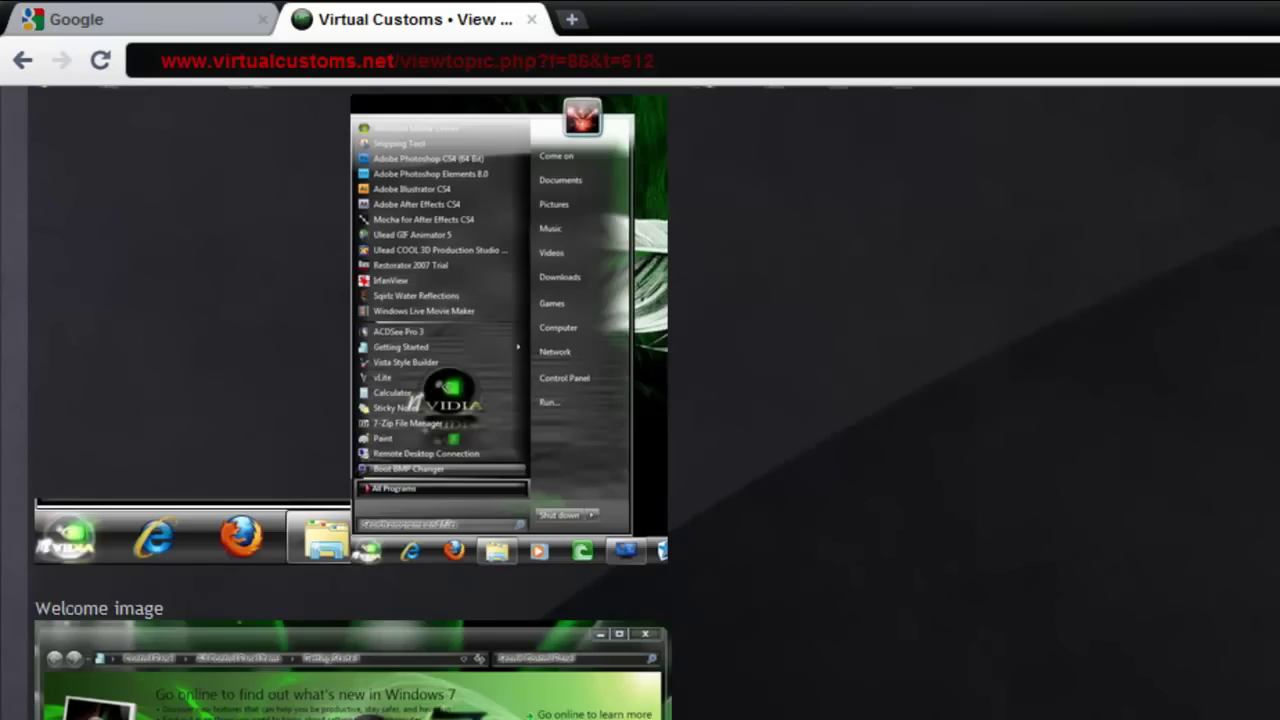
scroll(640, 400, down, 15)
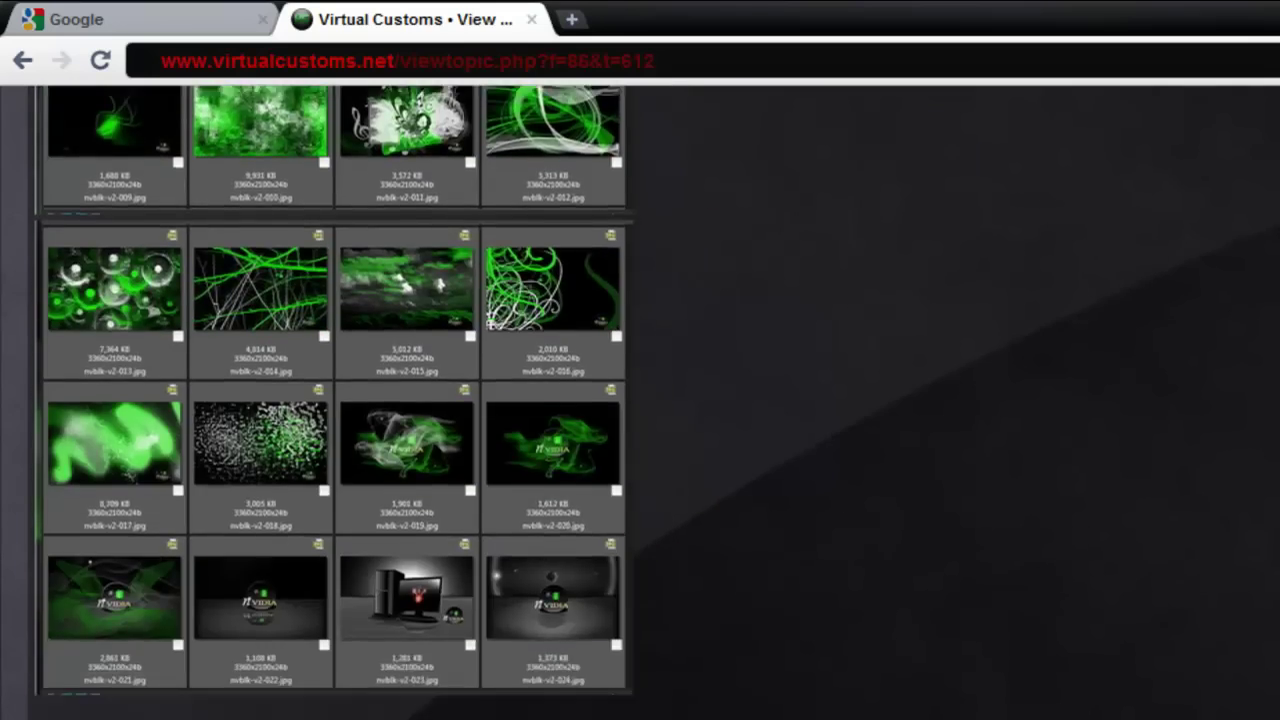
scroll(640, 400, down, 15)
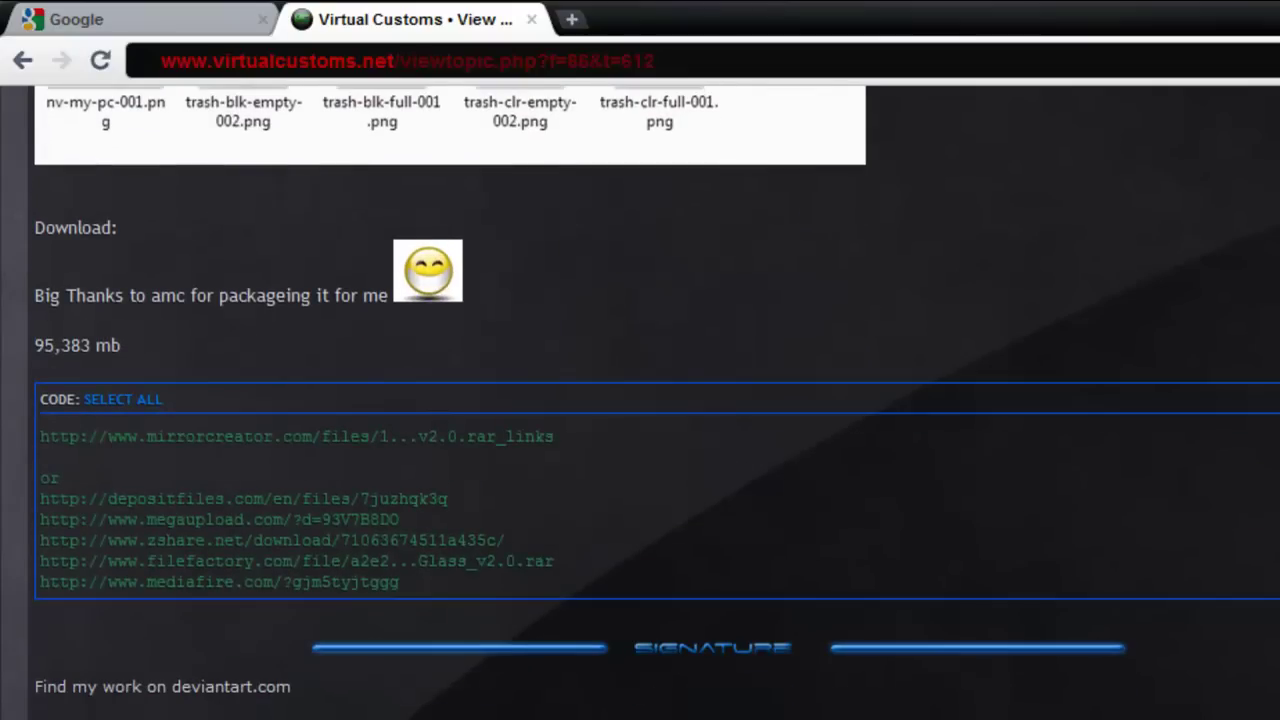
scroll(640, 400, down, 5)
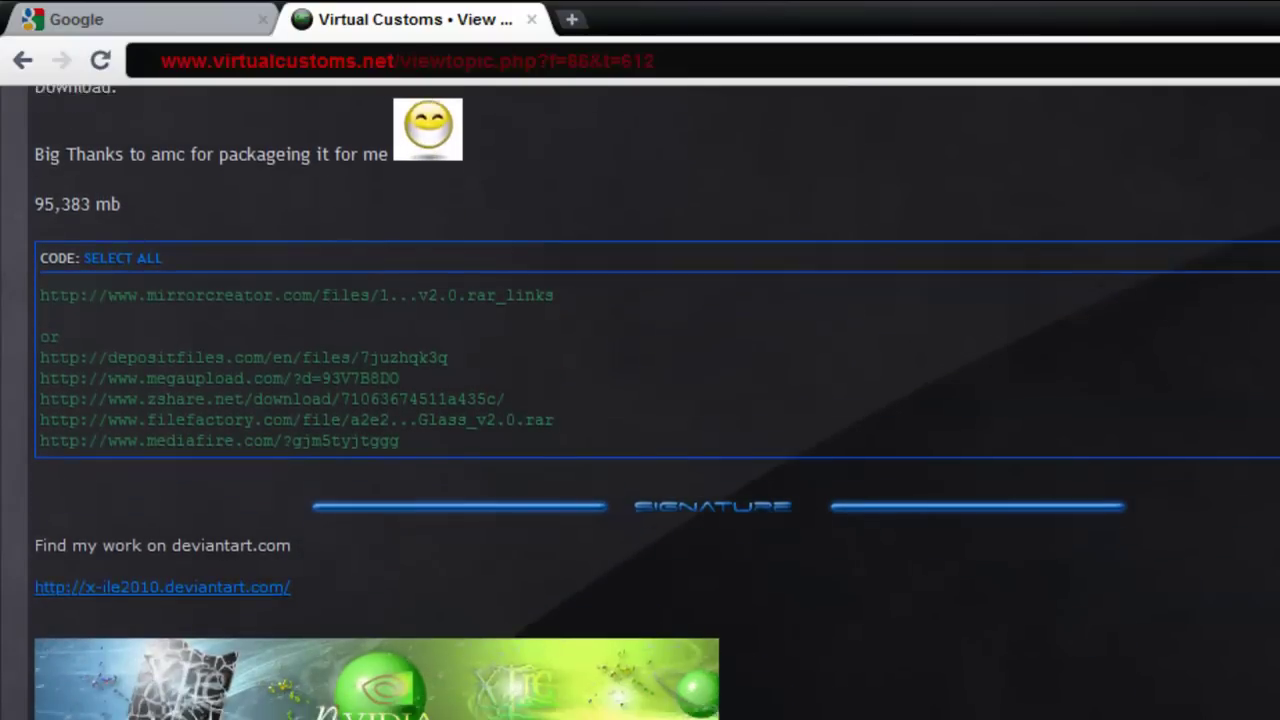
scroll(640, 400, down, 3)
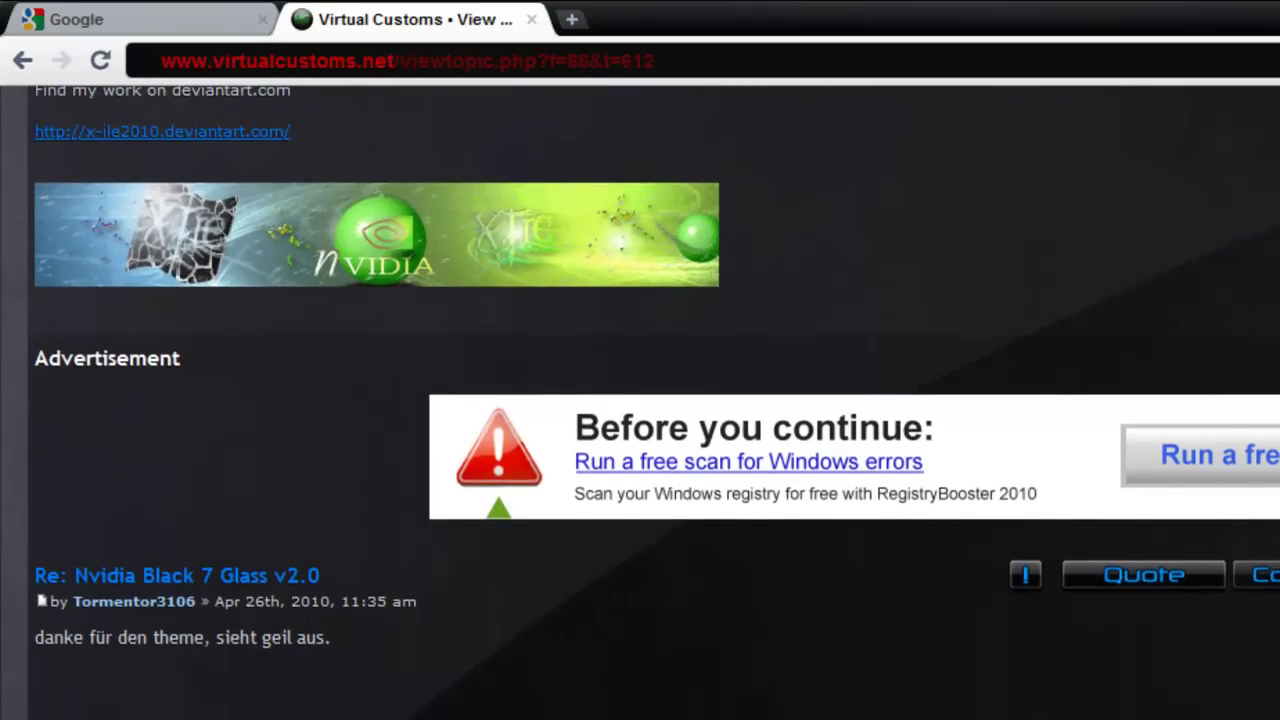
scroll(640, 400, up, 4)
scroll(640, 400, up, 15)
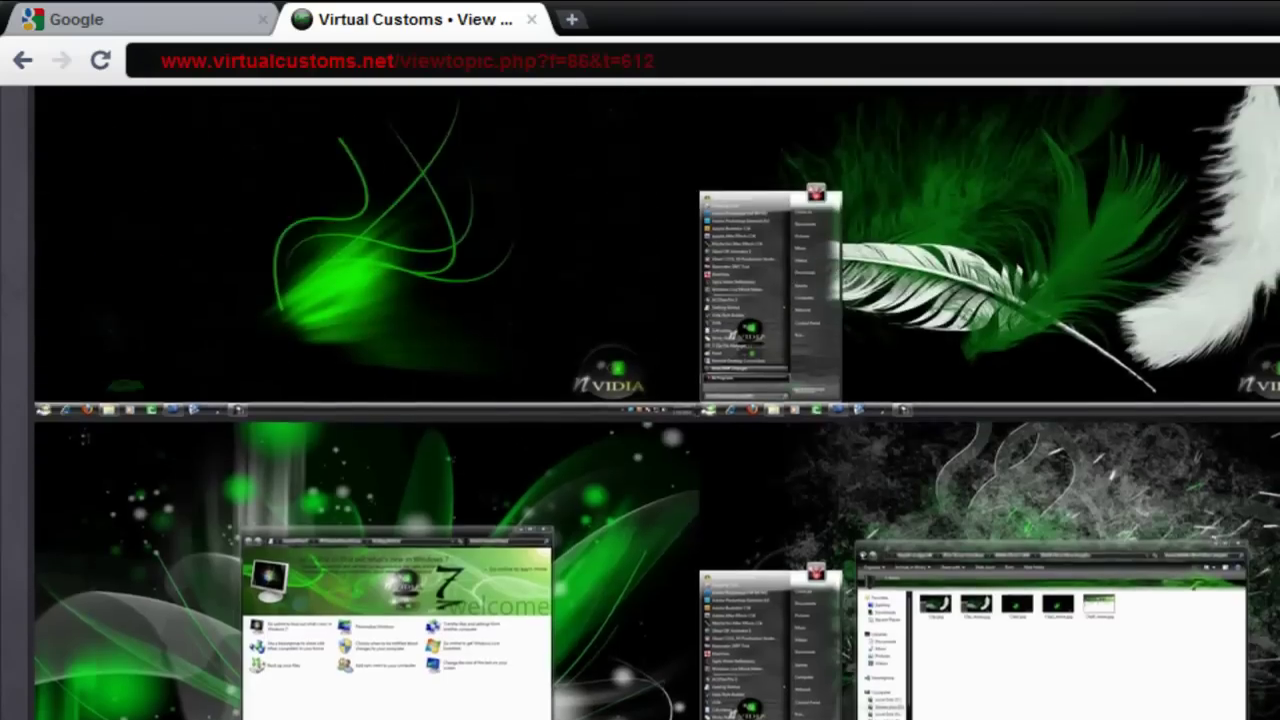
scroll(640, 400, up, 12)
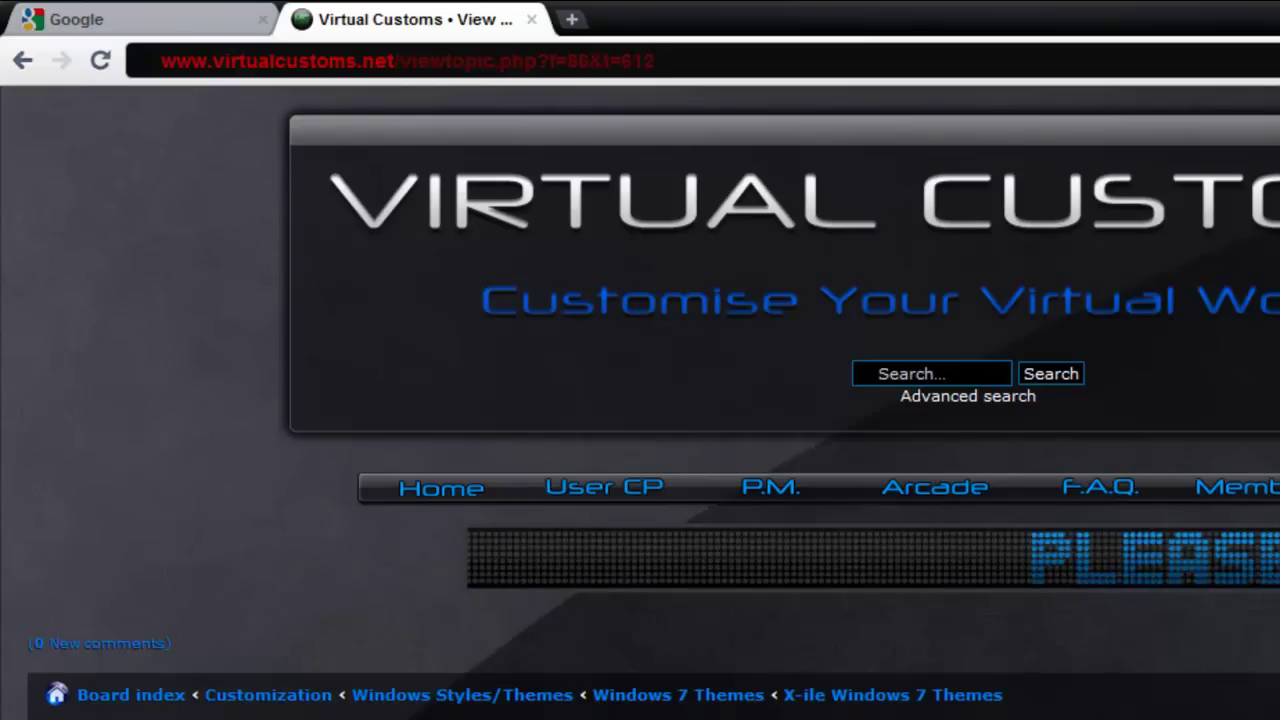
scroll(640, 400, down, 1)
scroll(336, 503, down, 1)
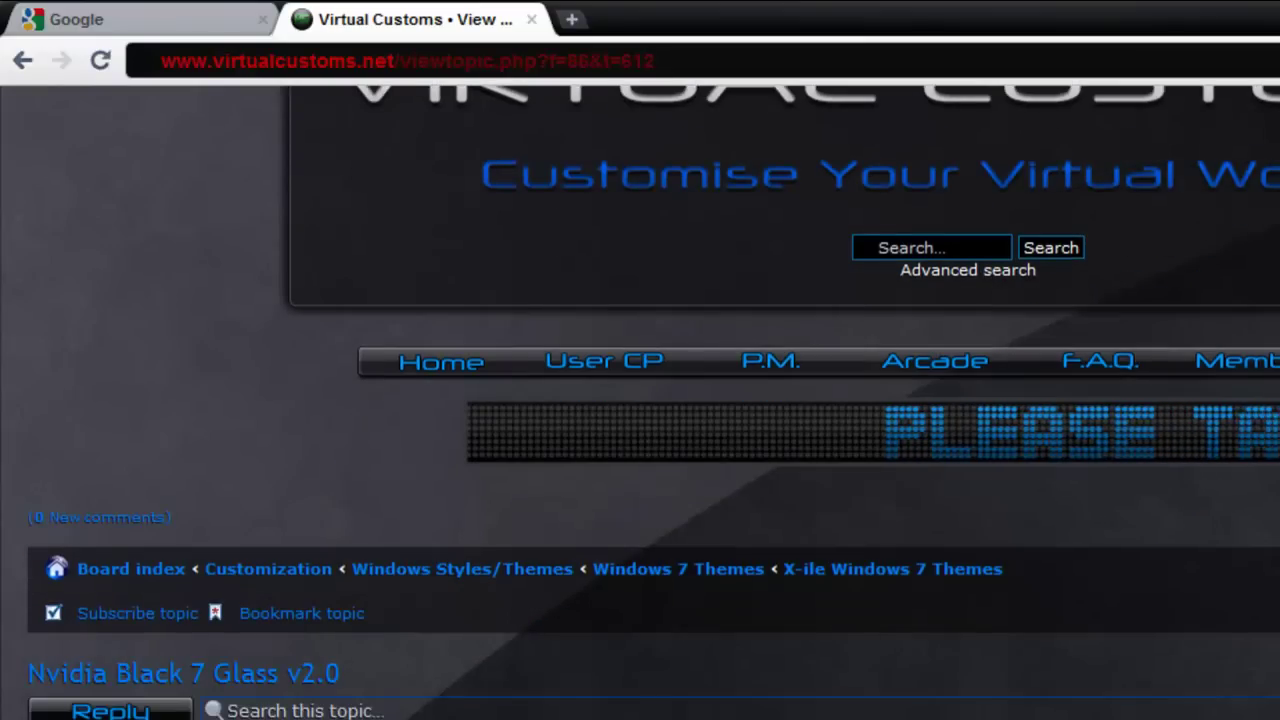
click(24, 66)
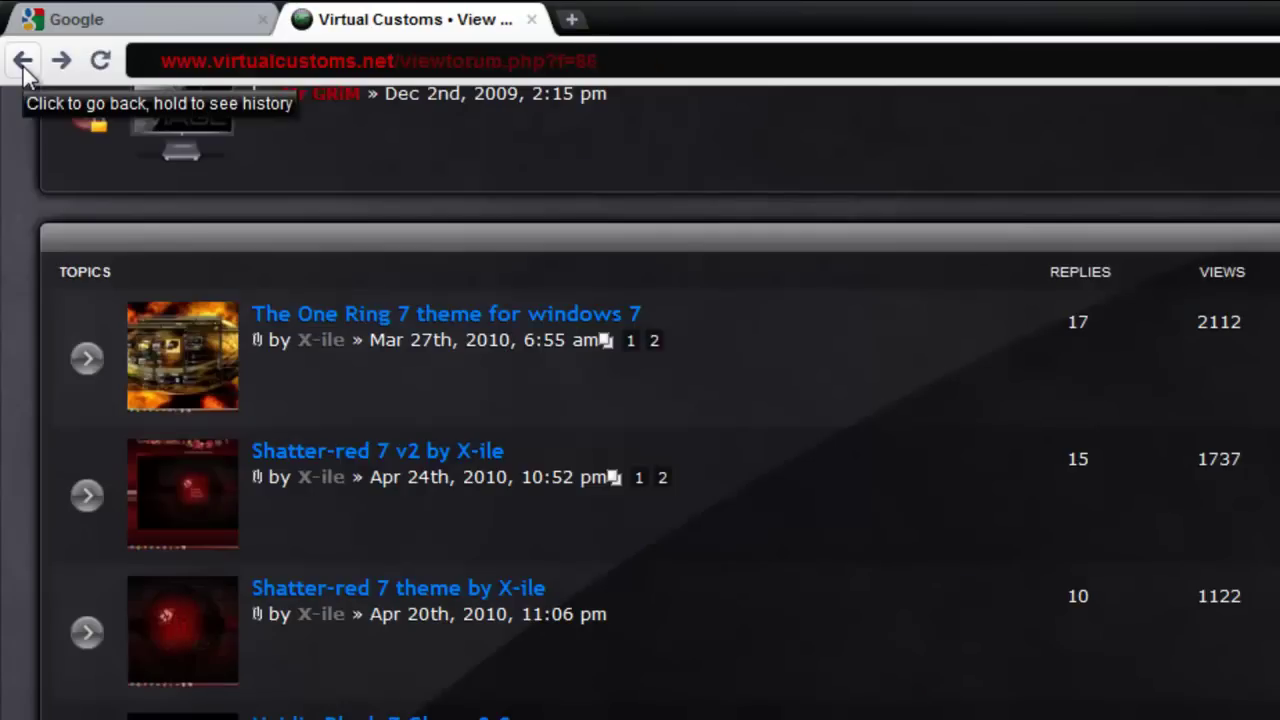
Open the 'My Nvidia black 7 theme' topic and scroll its previews down to the download links.
scroll(640, 400, down, 5)
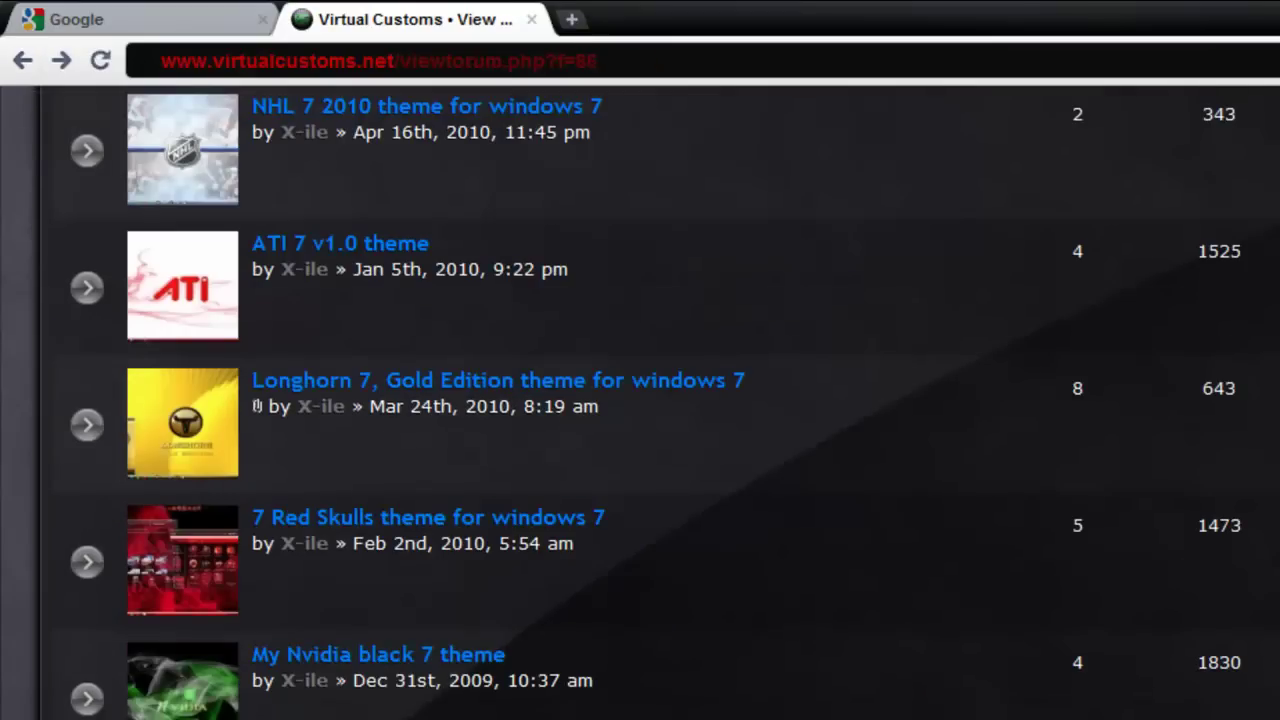
click(447, 662)
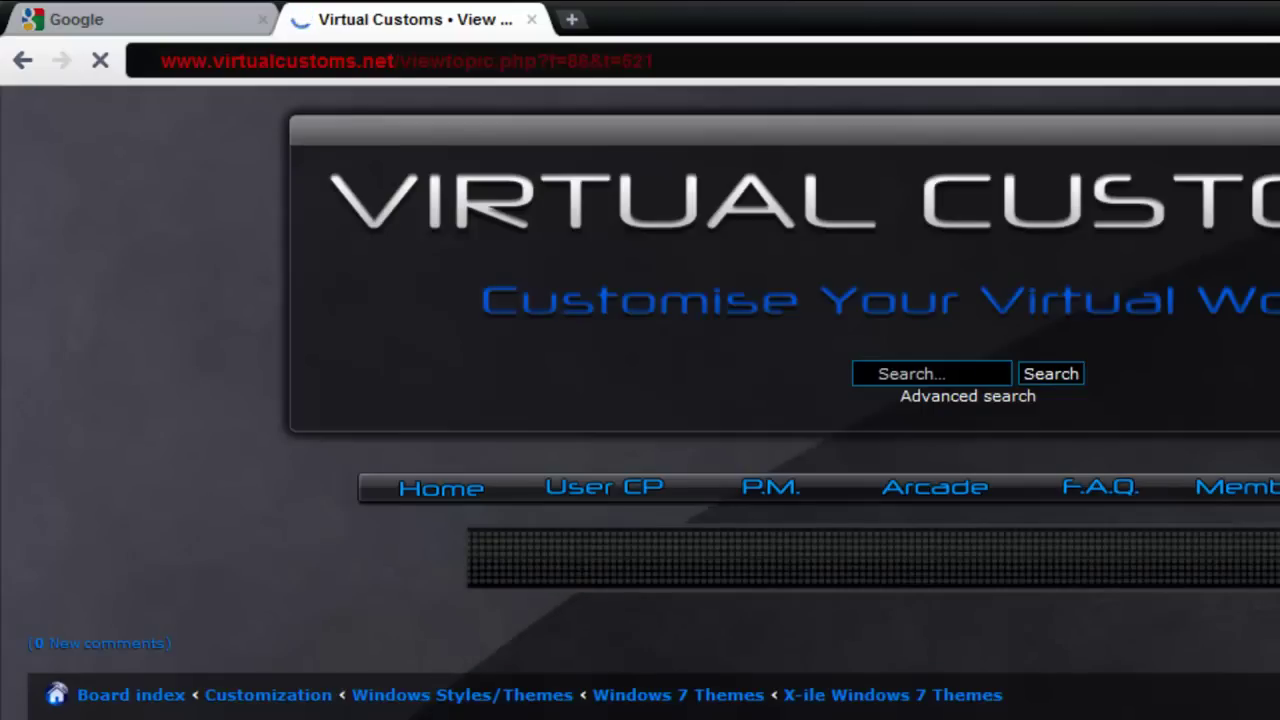
scroll(640, 400, down, 5)
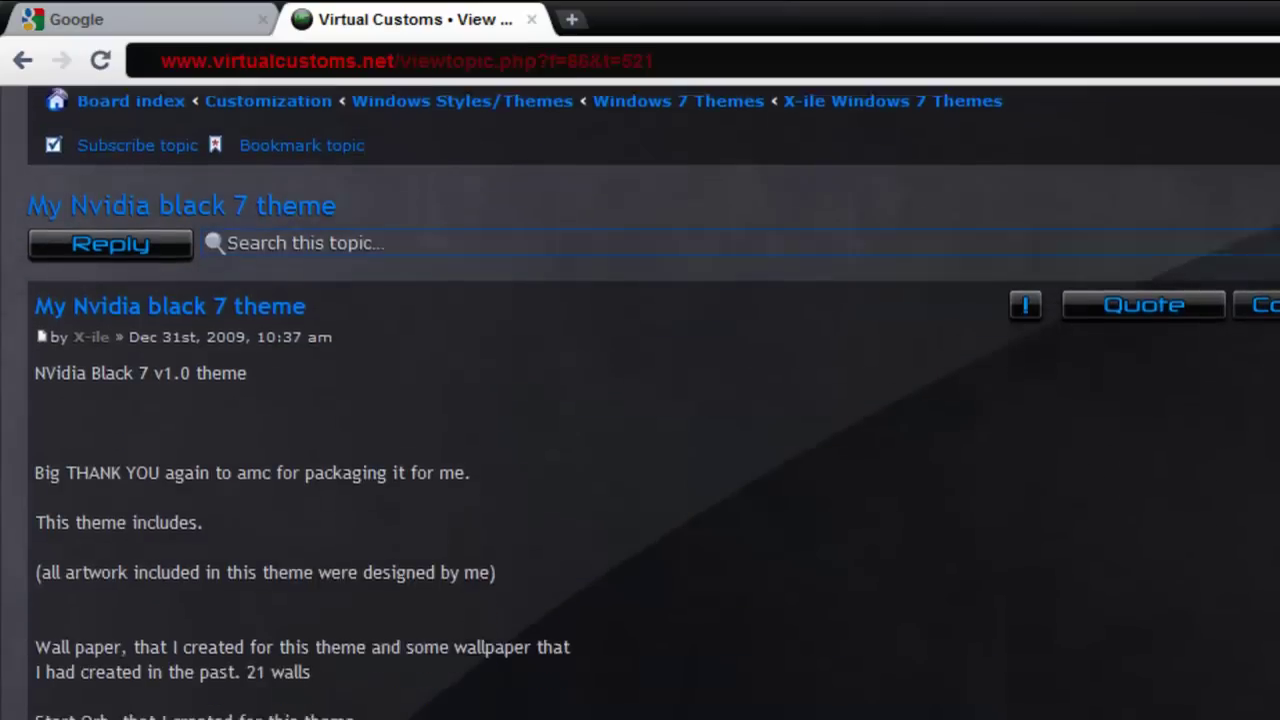
scroll(640, 400, down, 10)
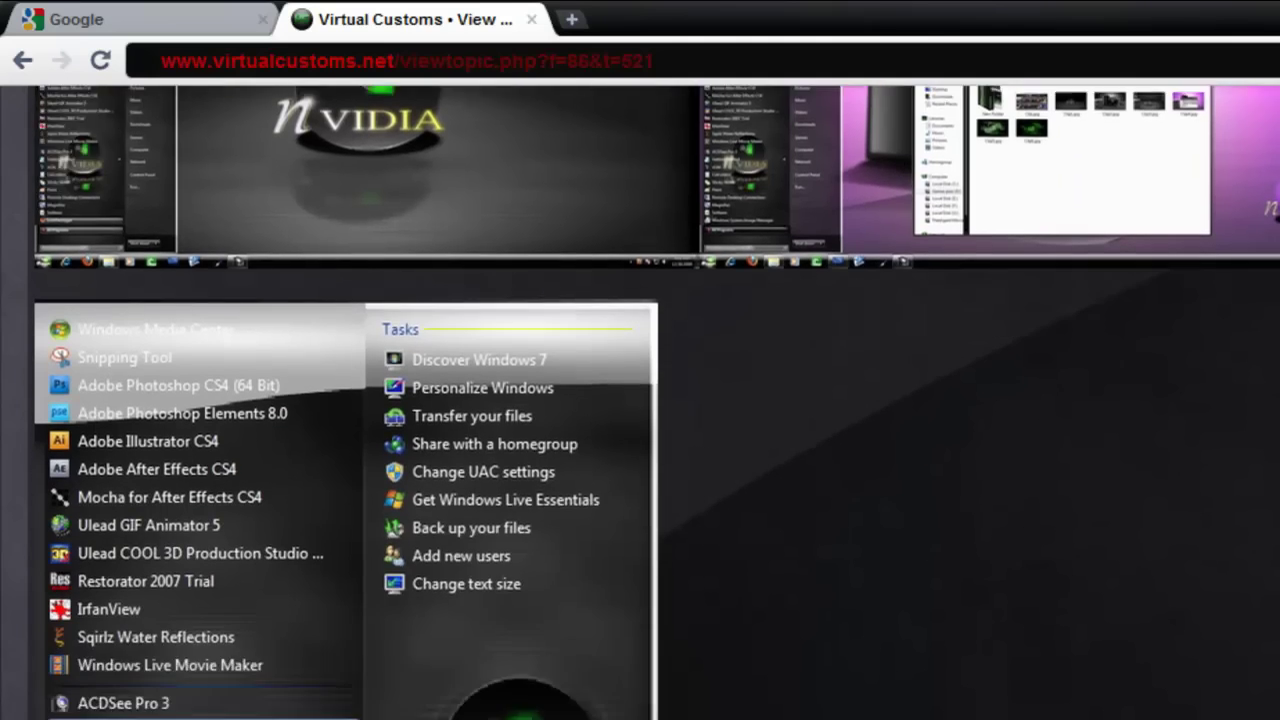
scroll(640, 400, down, 10)
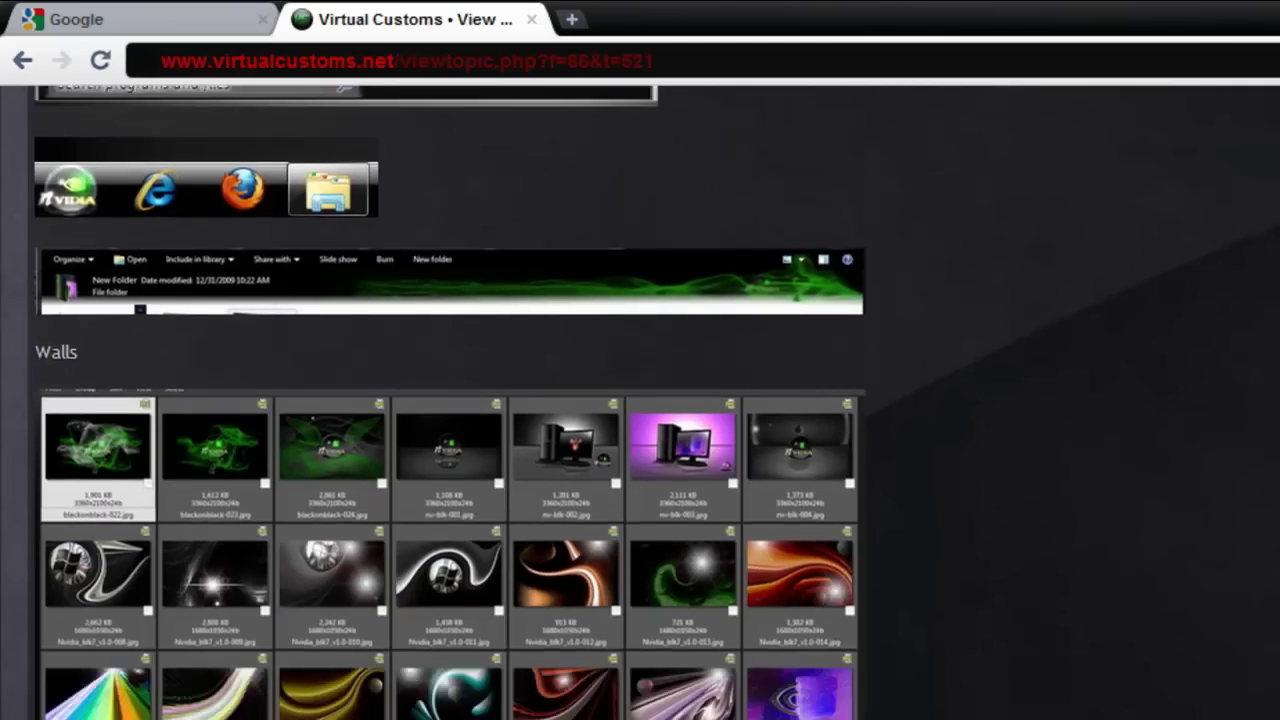
scroll(640, 400, down, 15)
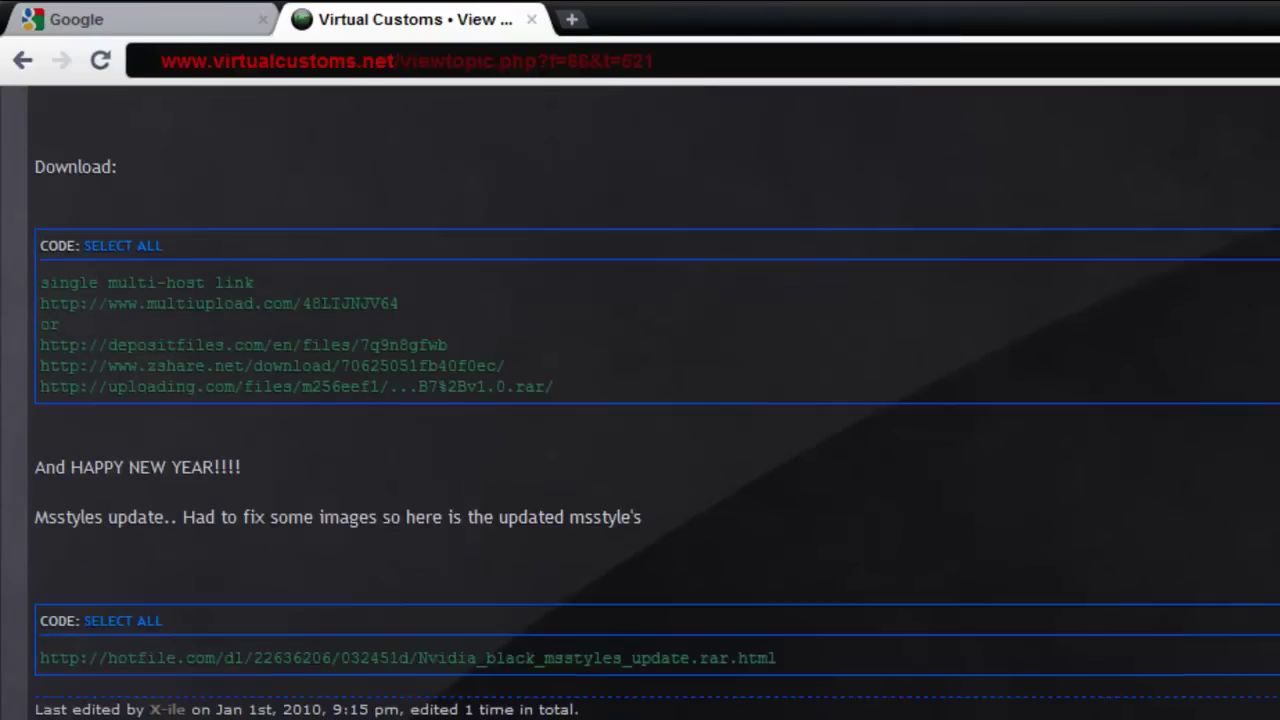
scroll(640, 400, down, 1)
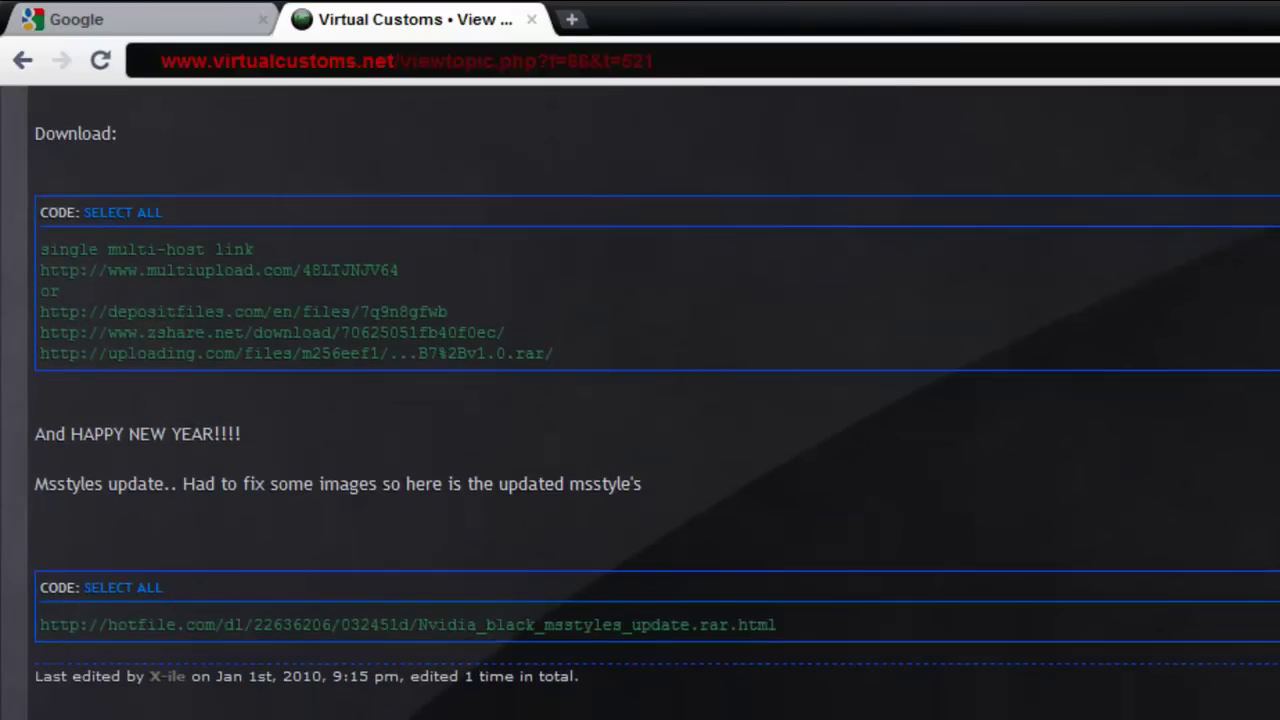
scroll(640, 400, down, 10)
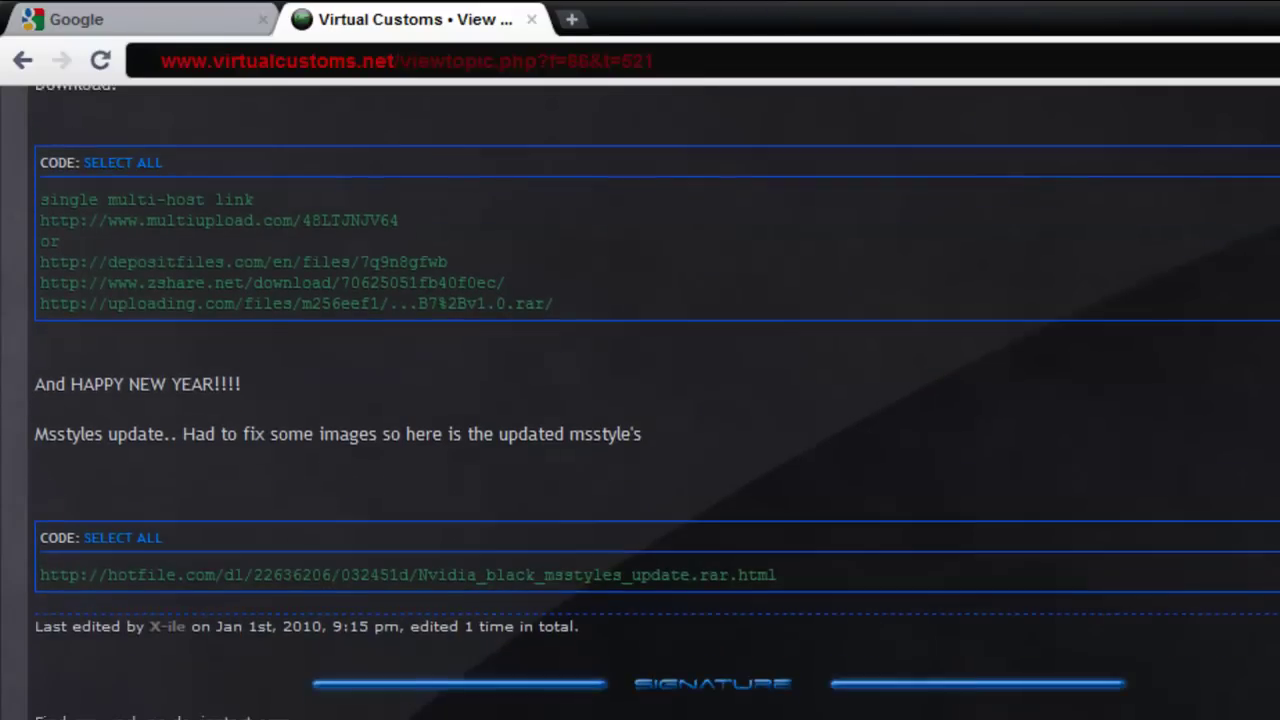
scroll(497, 336, down, 3)
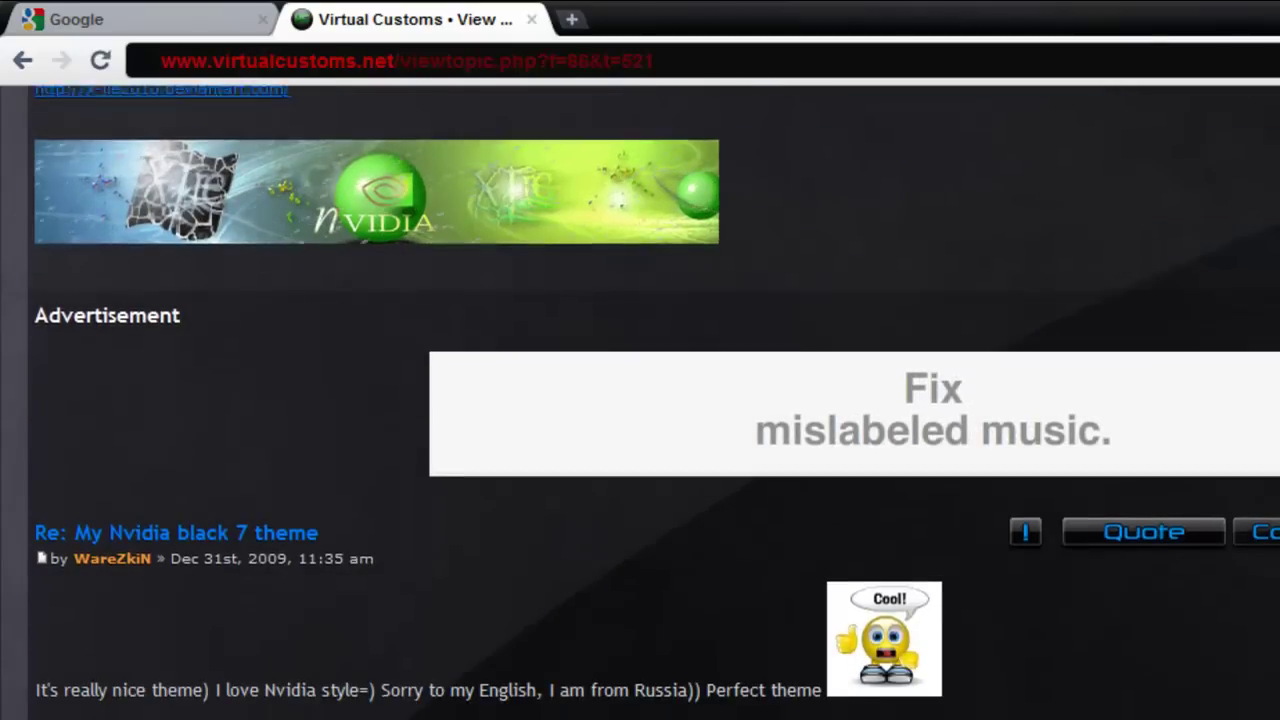
Return to Windows 7 Themes and scroll the other designer's theme list down to Windows X 2.0.
click(24, 62)
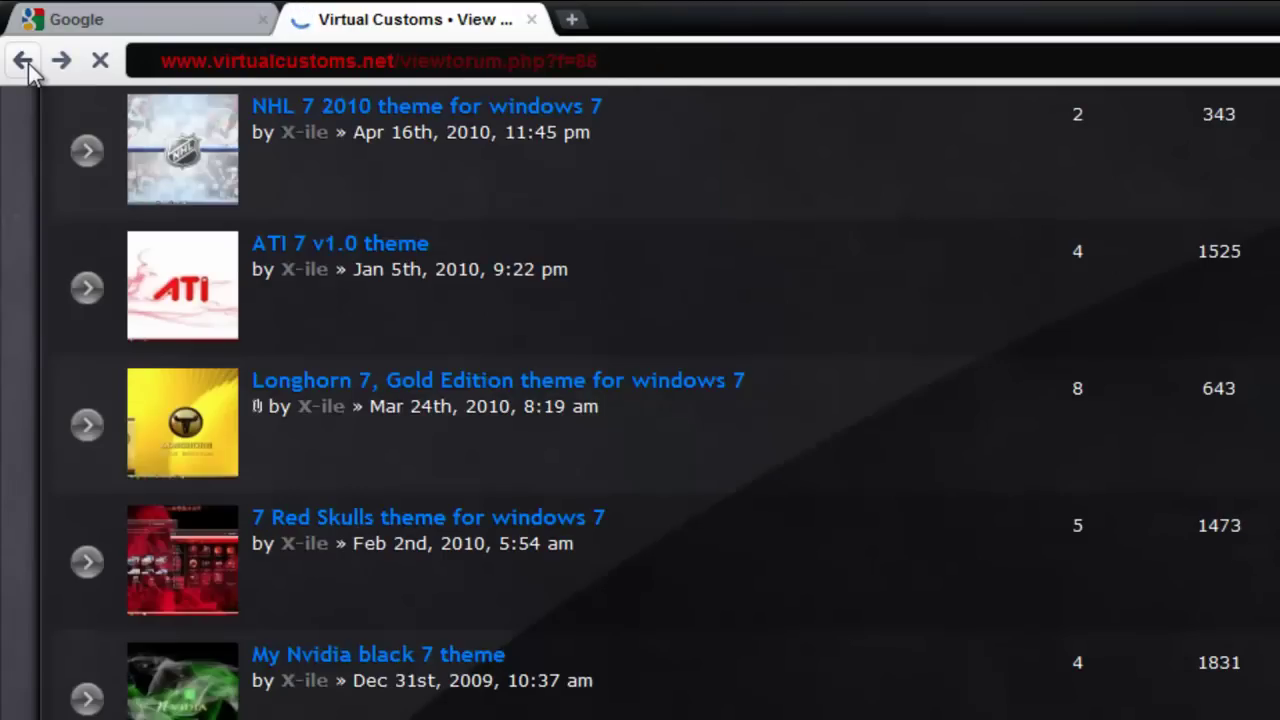
click(28, 68)
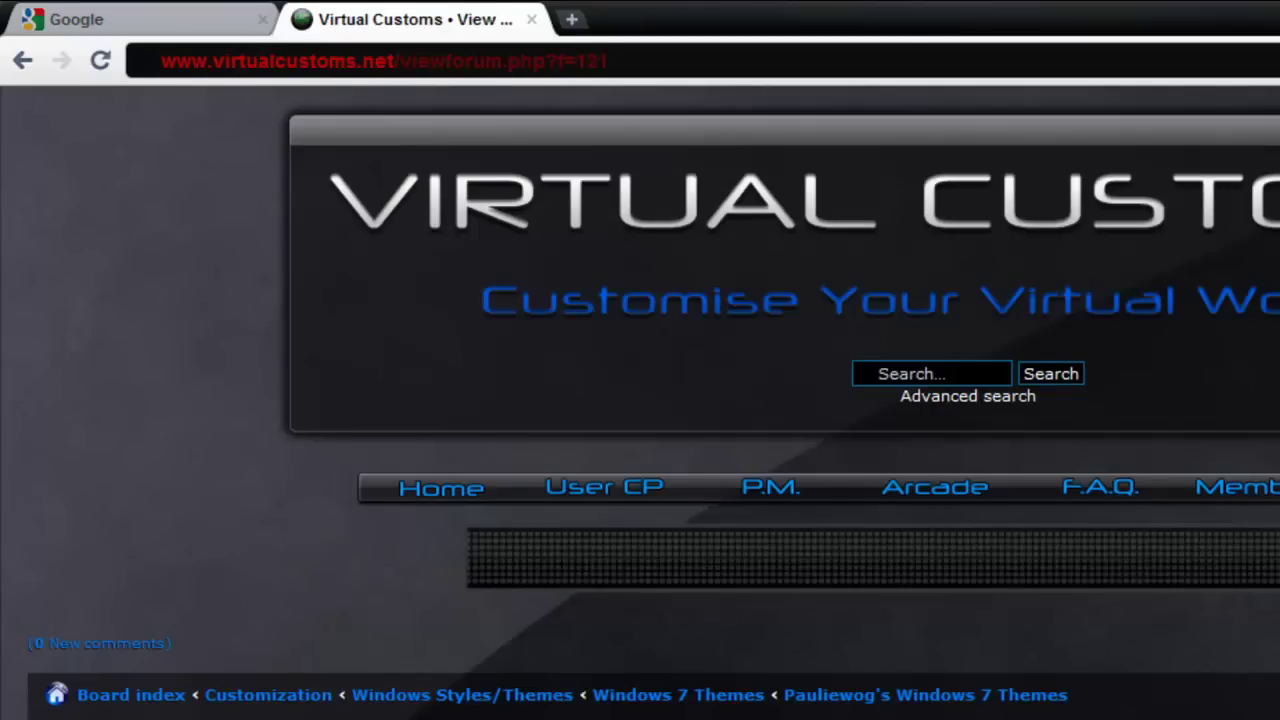
scroll(640, 400, down, 10)
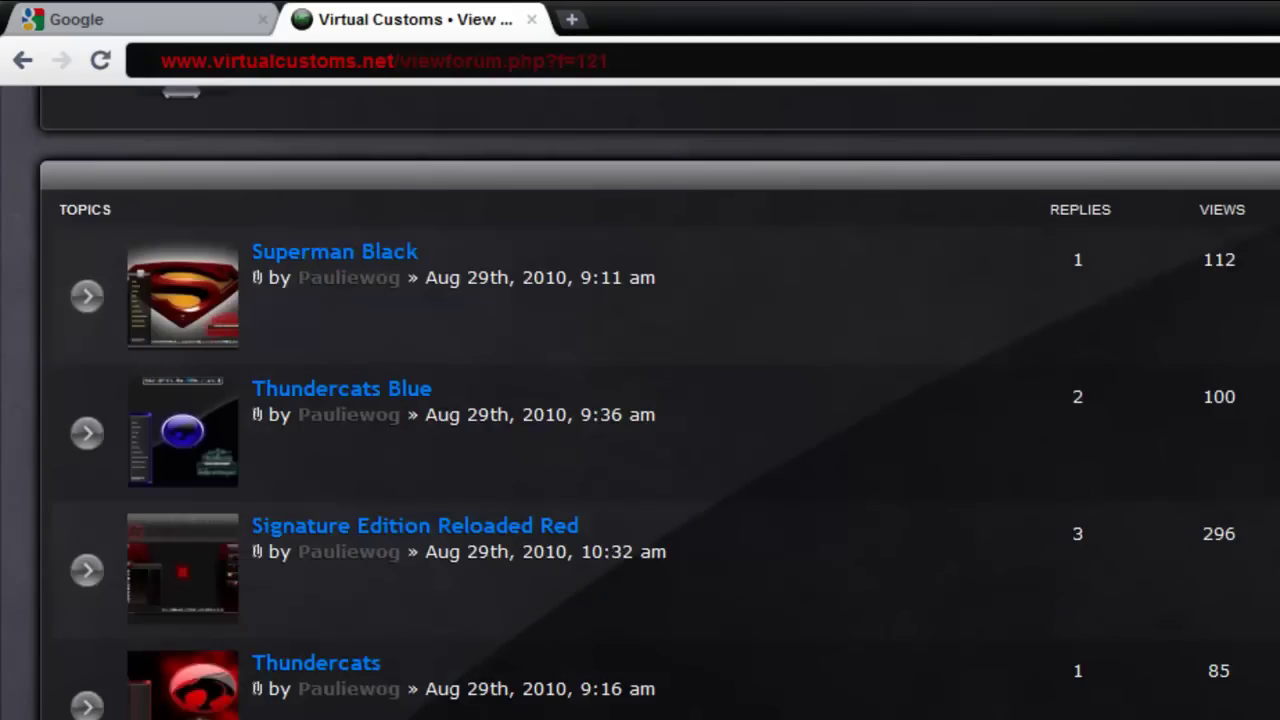
scroll(640, 400, down, 6)
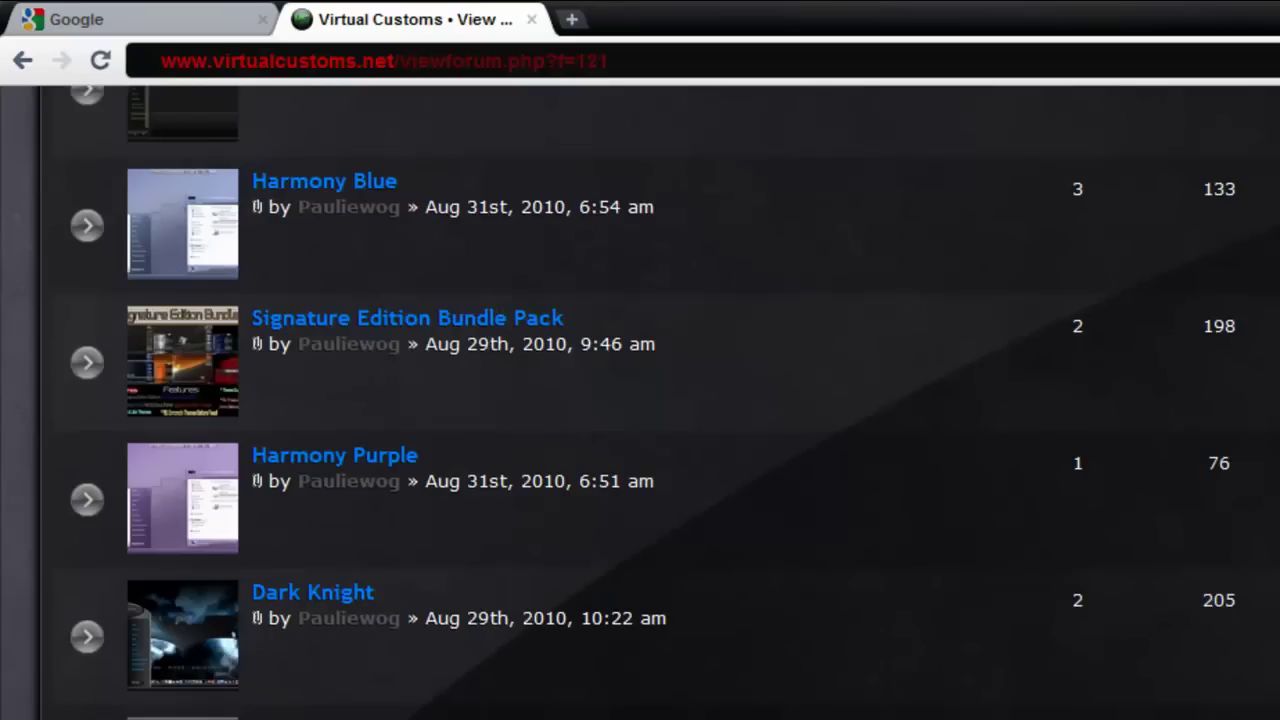
scroll(640, 400, down, 6)
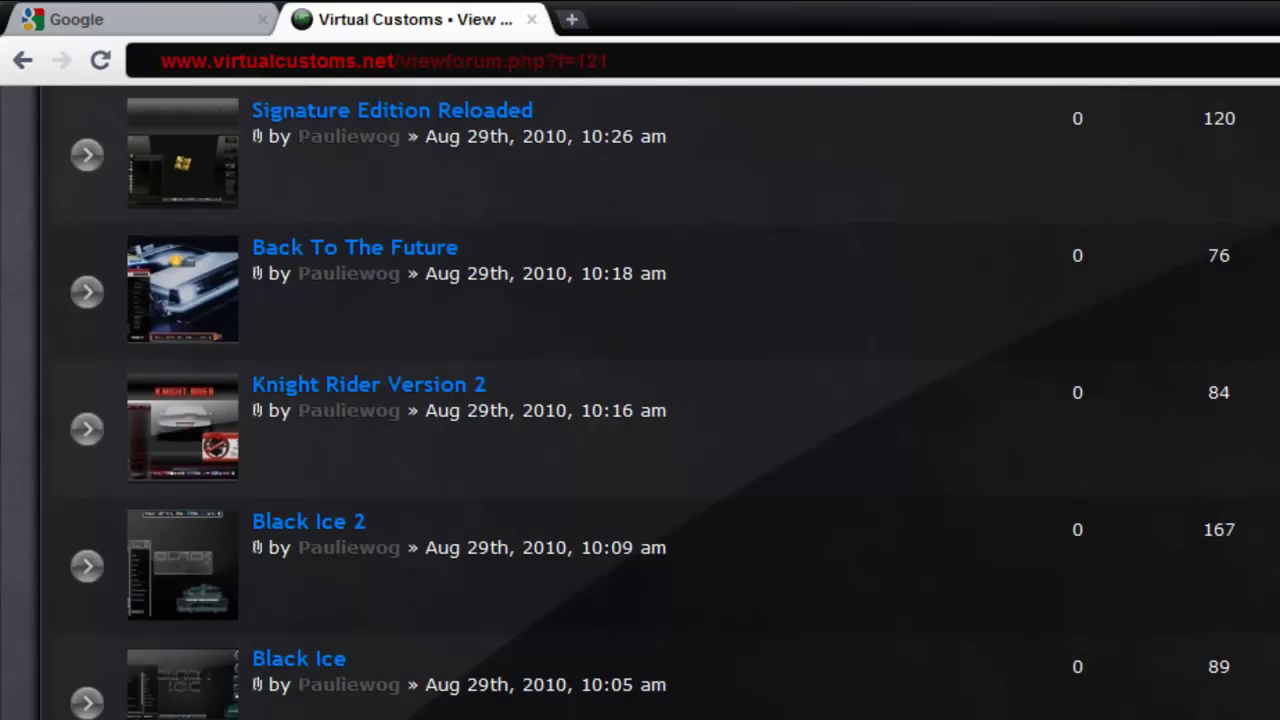
scroll(640, 400, down, 6)
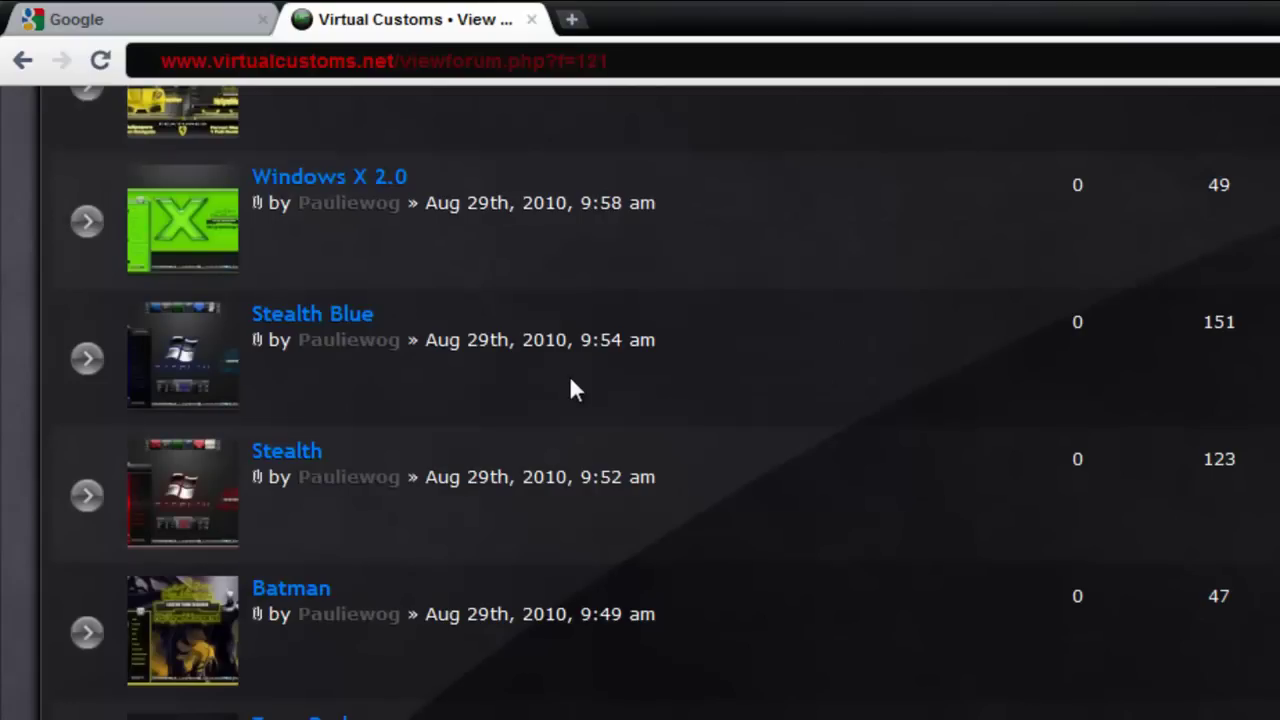
Open the Windows X 2.0 topic and scroll to its feature list and rapidshare.com download link.
click(322, 182)
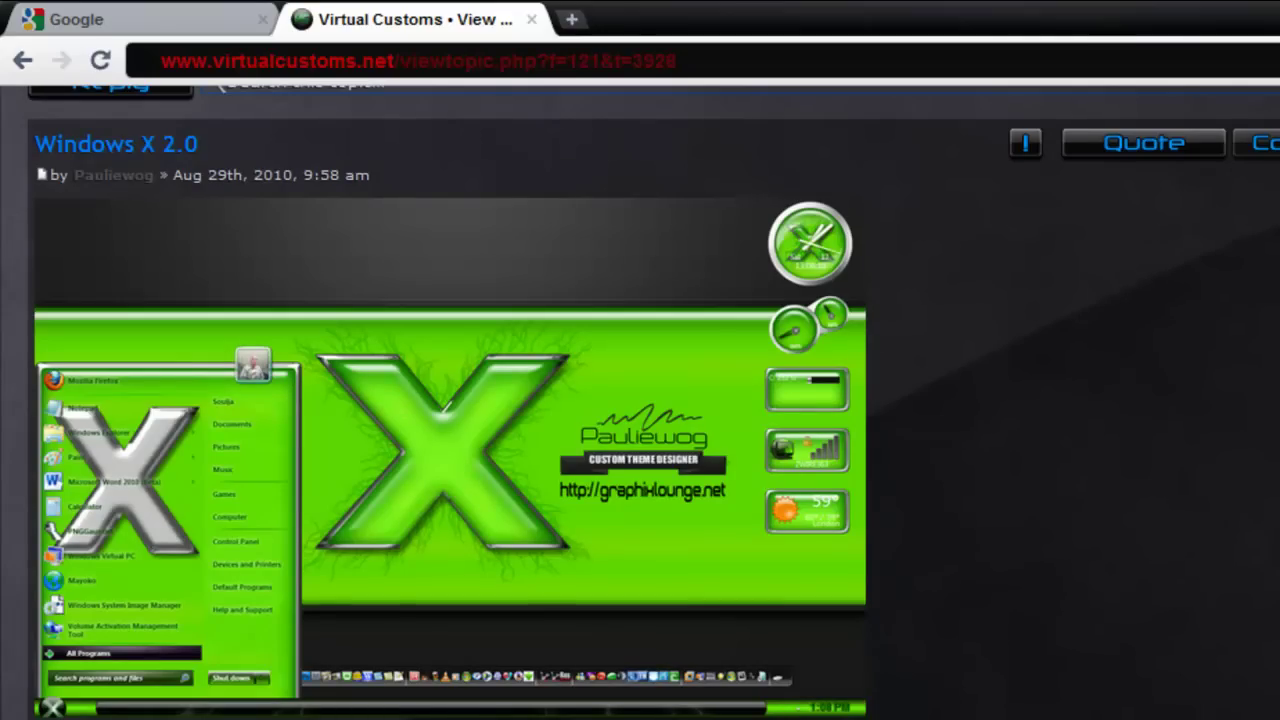
scroll(640, 400, down, 10)
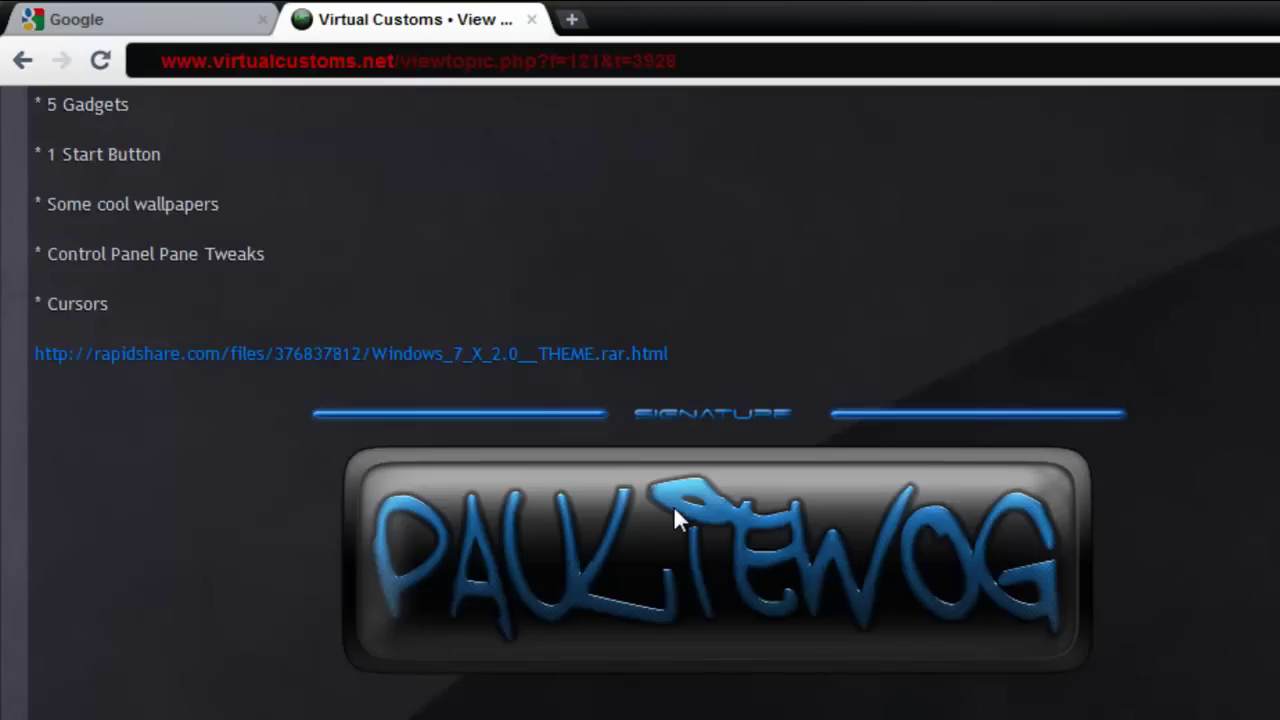
Open the RapidShare page for Windows_7_X_2.0__THEME.rar (7429 KB) and scroll to its download options.
click(392, 362)
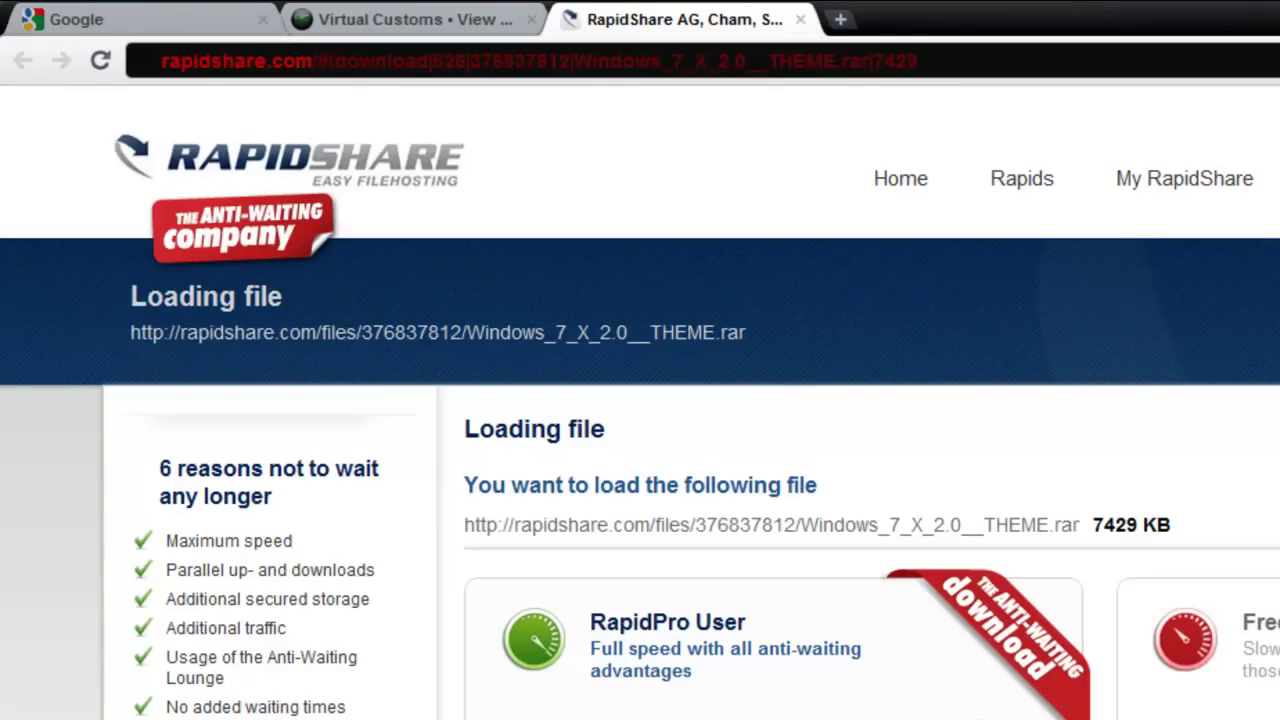
scroll(640, 400, down, 3)
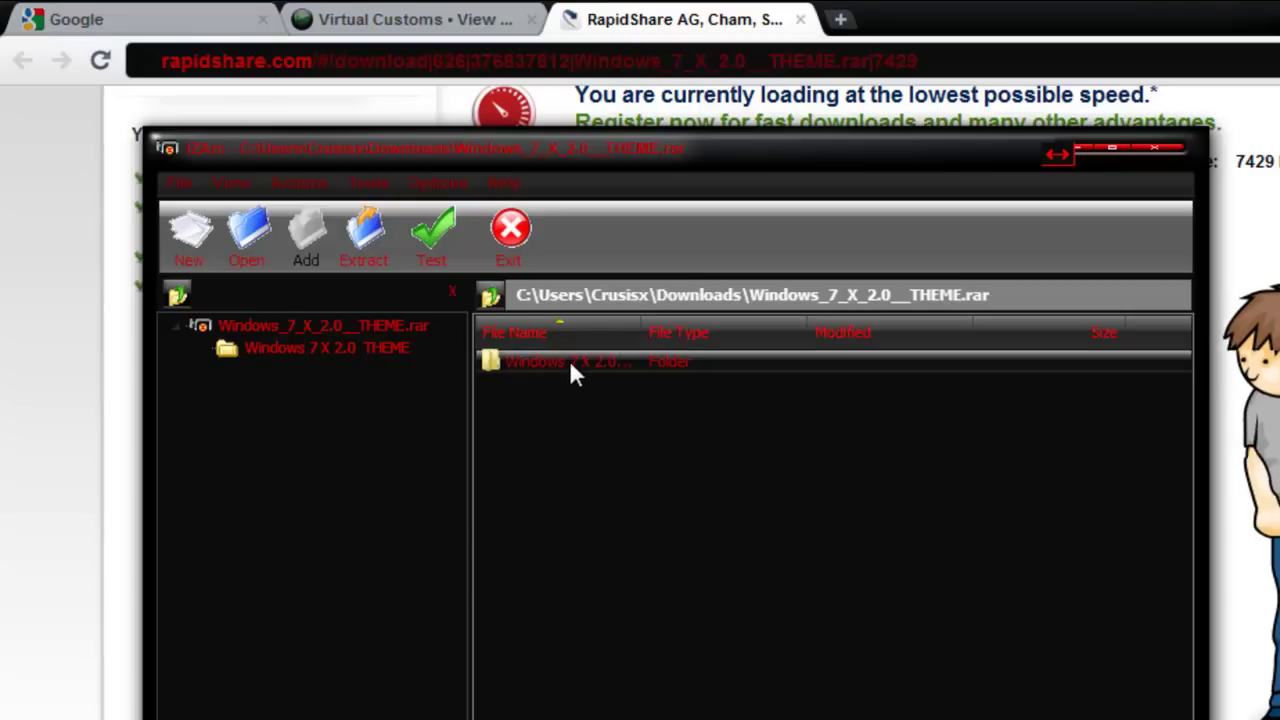
Extract the archive's Windows 7 X 2.0 THEME folder into a matching folder in Downloads.
click(569, 360)
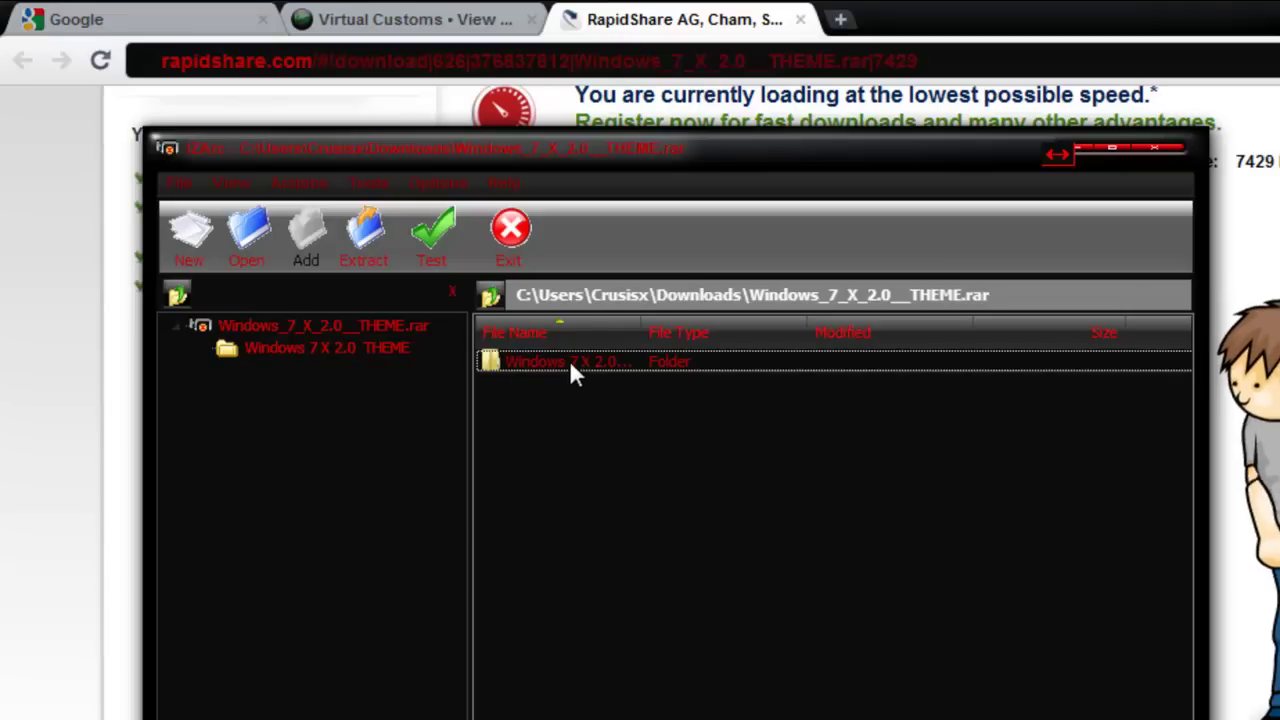
click(379, 247)
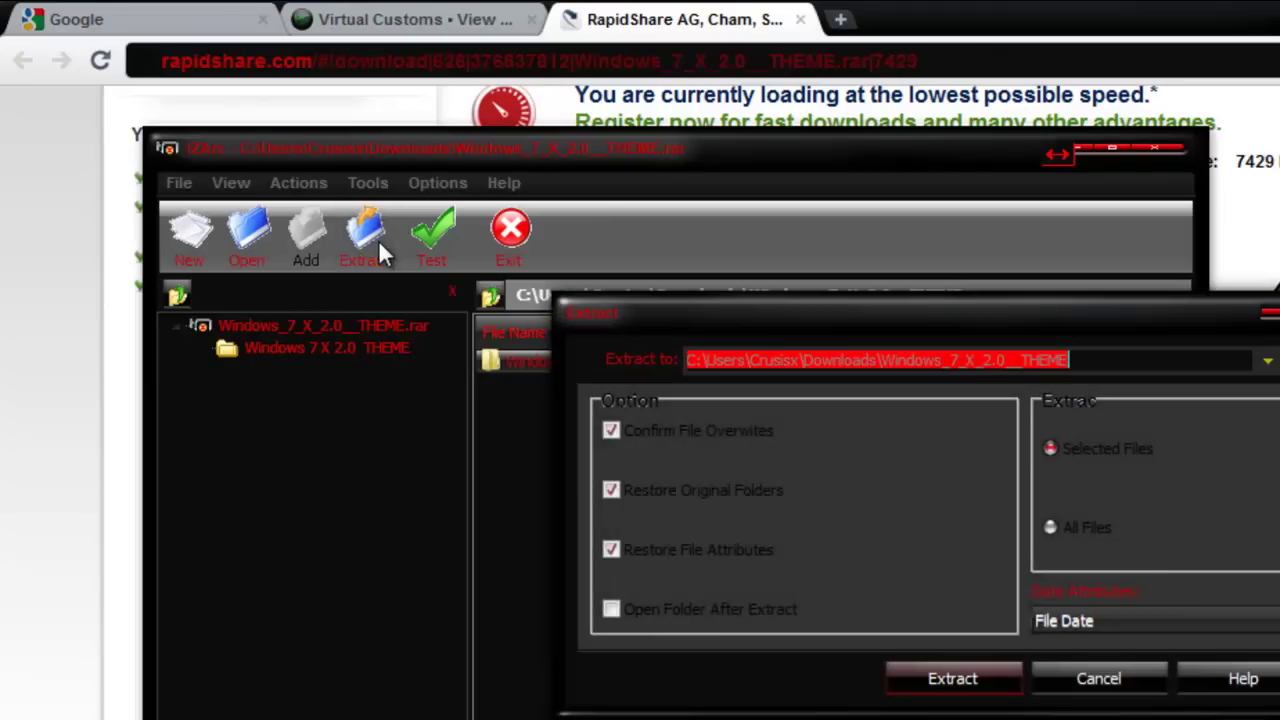
click(914, 690)
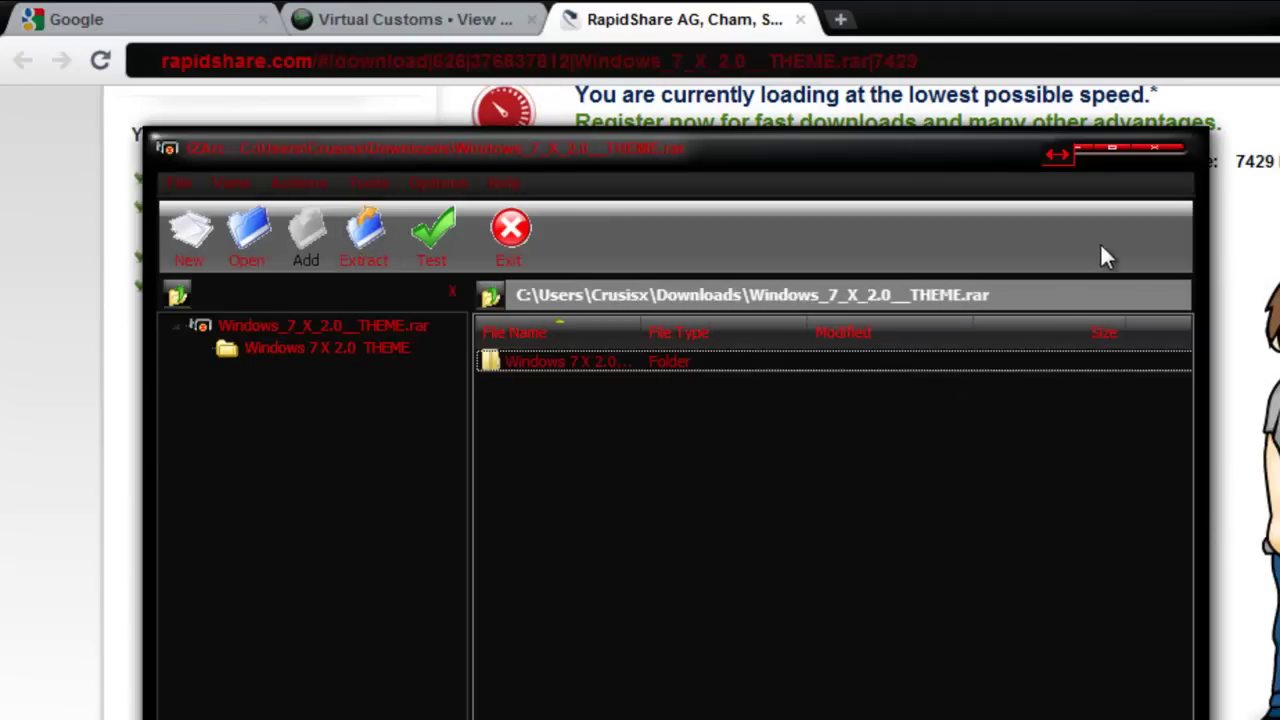
Close IZArc and open the extracted theme folder in Downloads via a Start search for 'windows'.
click(1168, 150)
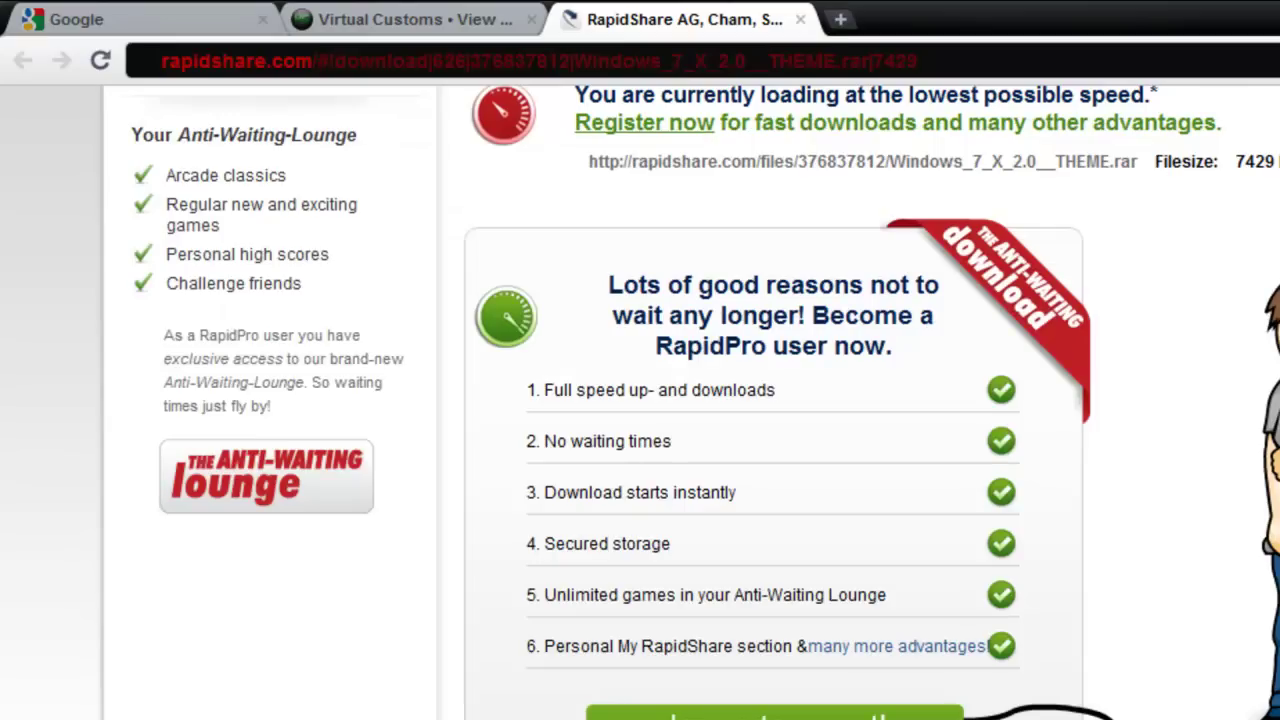
key(super)
key(super)
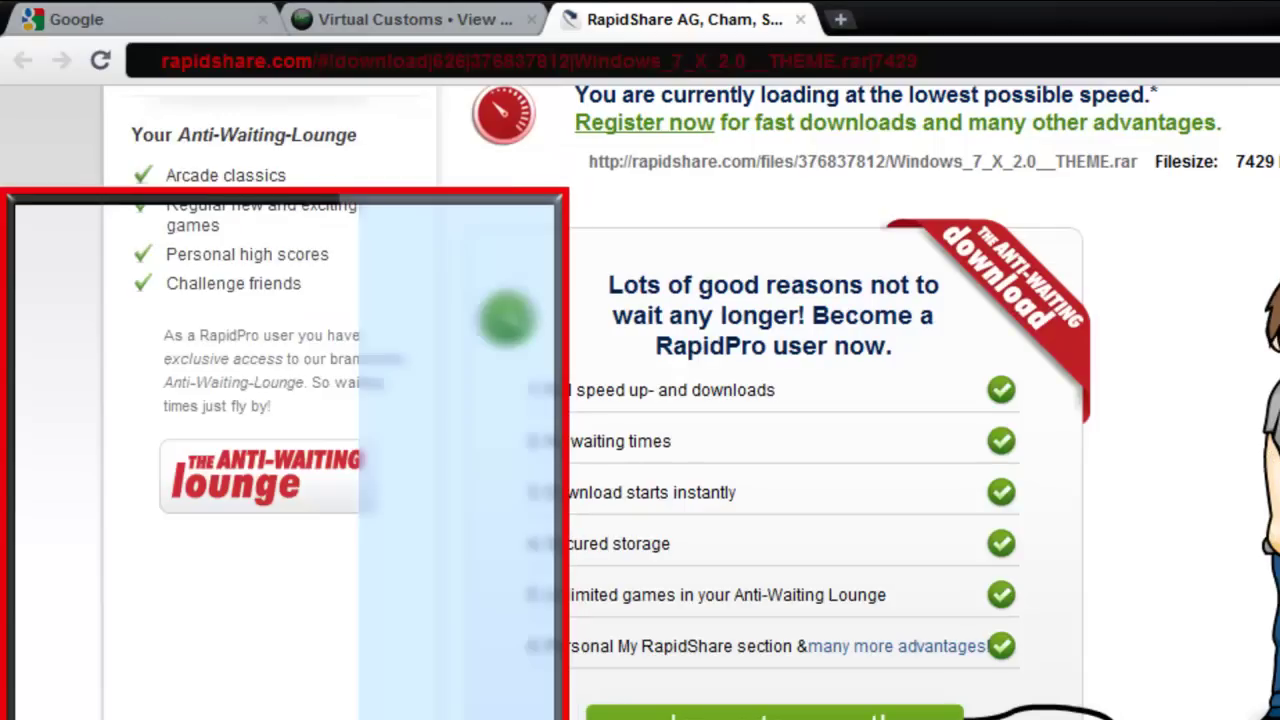
text(windows)
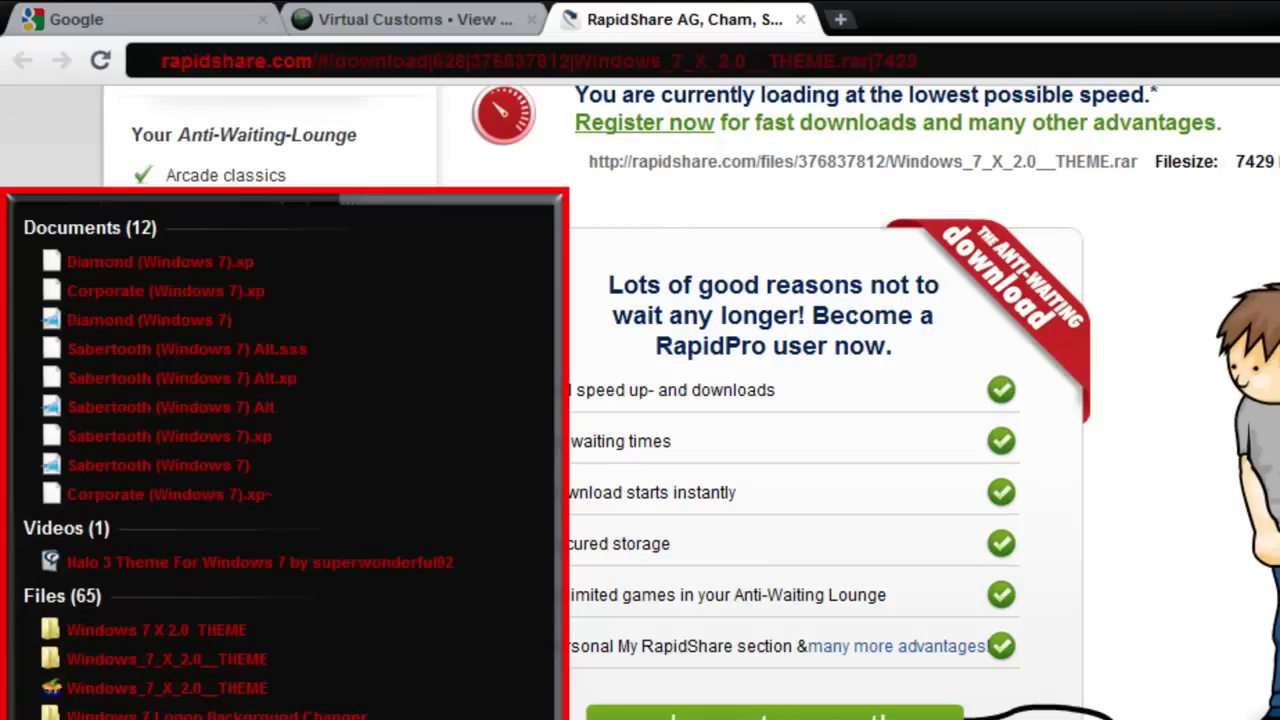
click(121, 665)
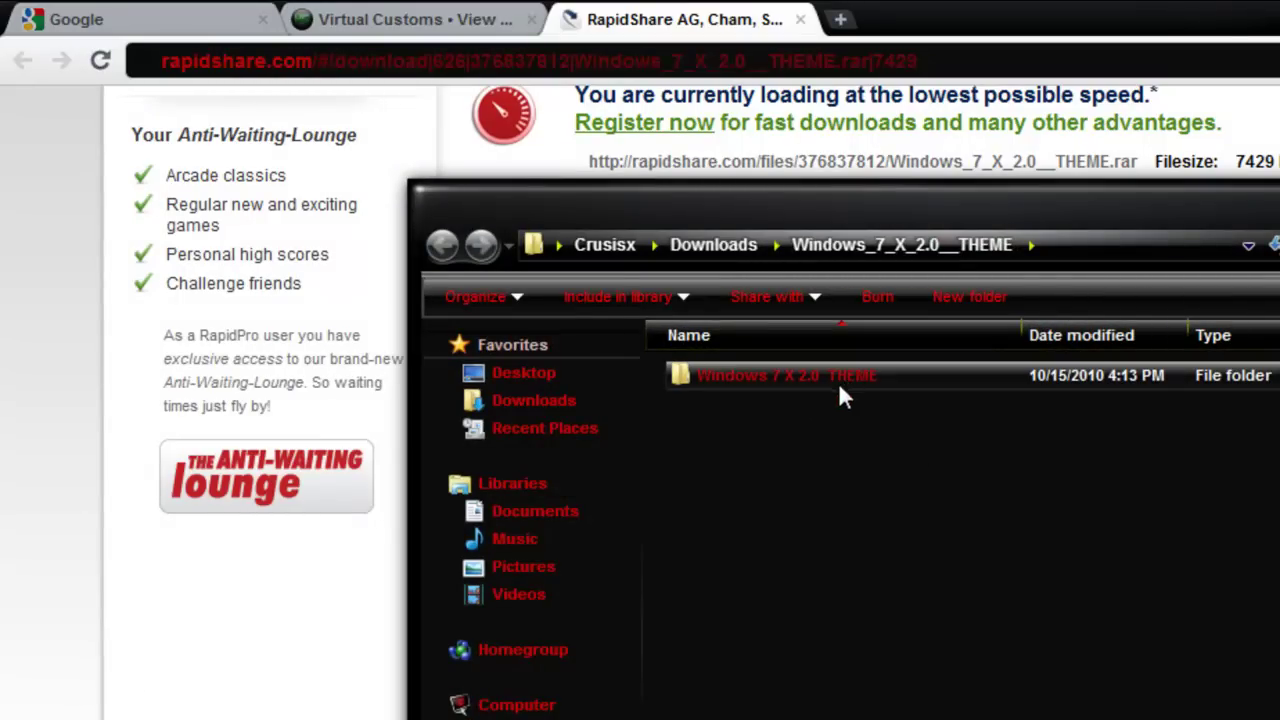
Open the Windows 7 X 2.0 THEME folder and then its Theme subfolder, then open the Start menu.
double_click(770, 378)
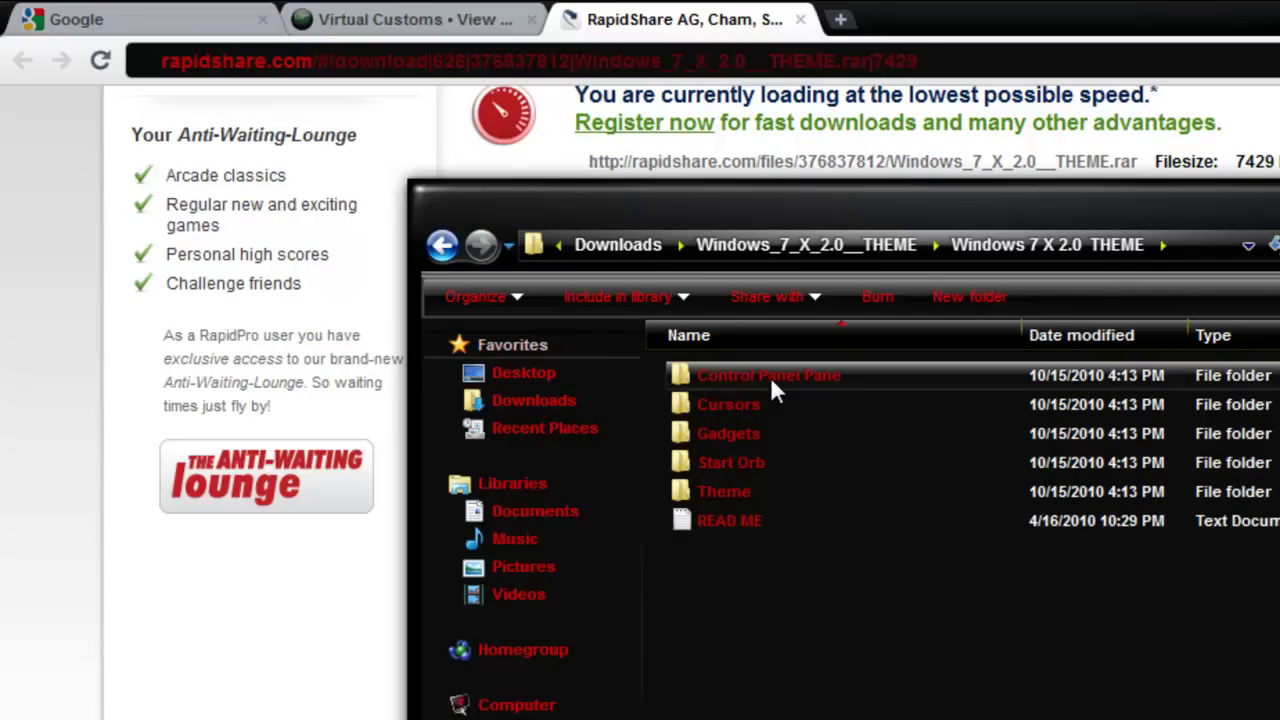
double_click(724, 492)
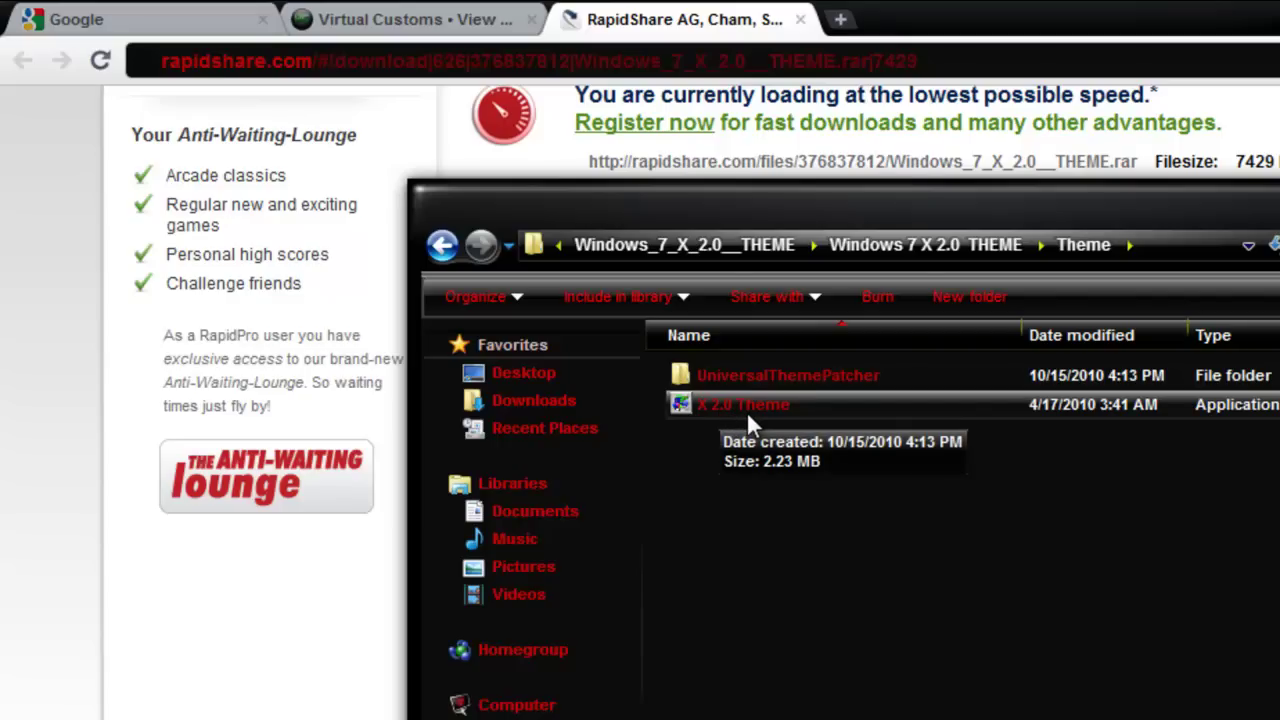
key(super)
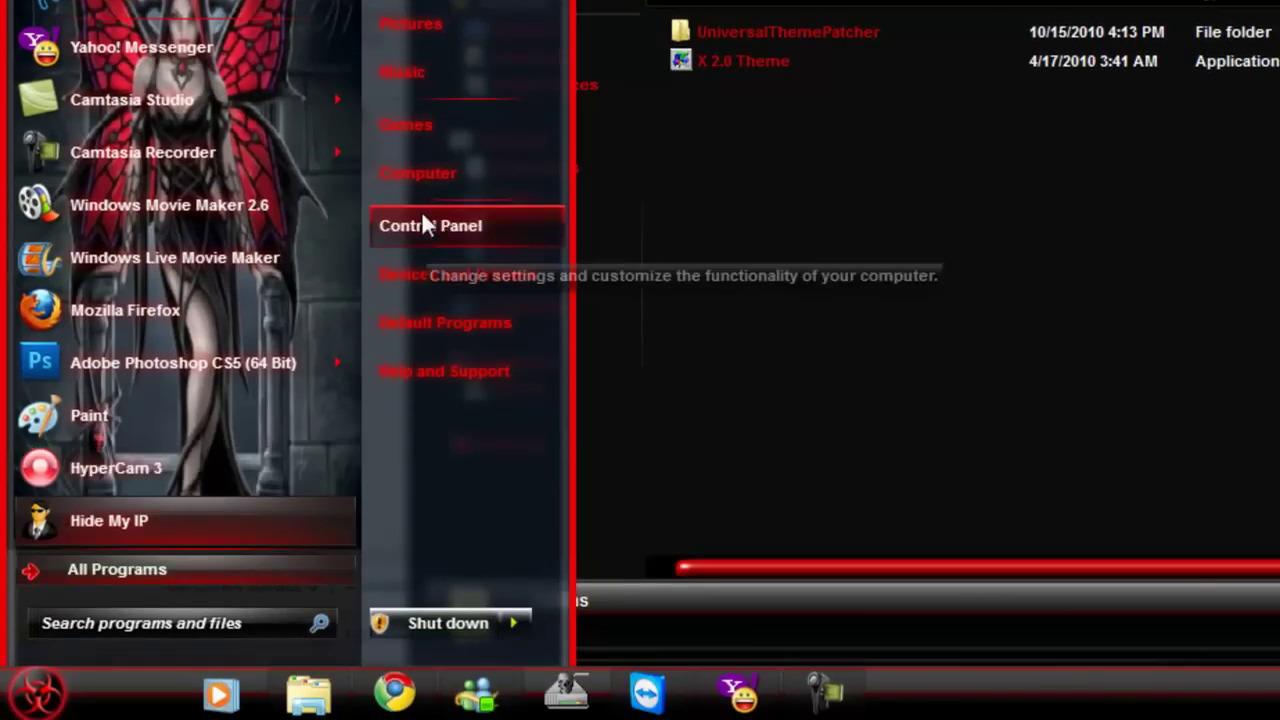
Navigate from Computer through OS (C:), Windows and Resources into the Themes folder.
click(391, 190)
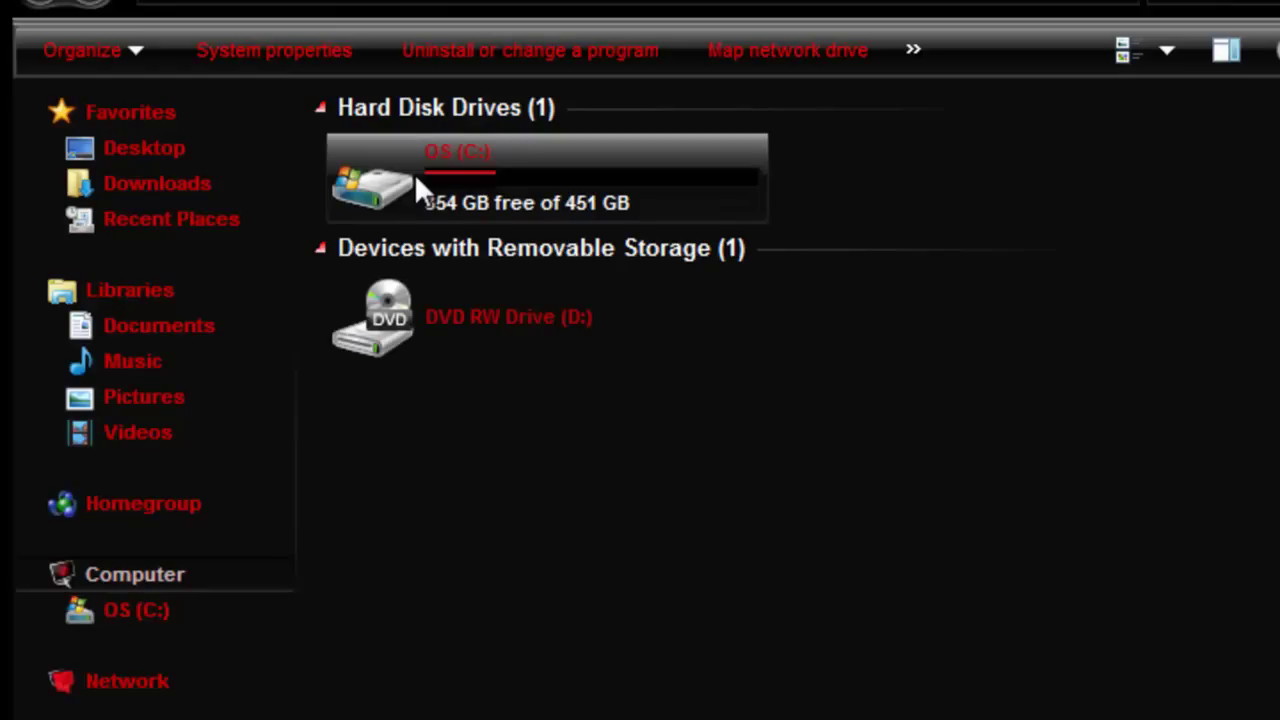
double_click(416, 182)
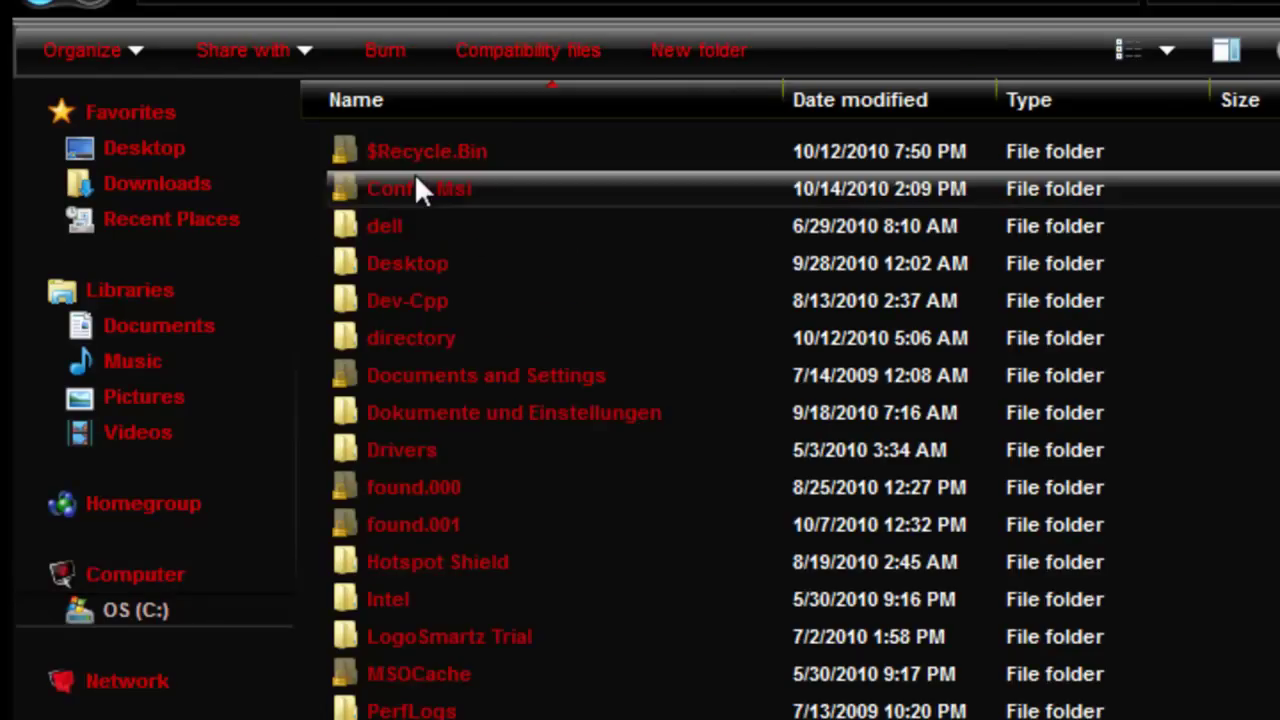
scroll(560, 524, down, 6)
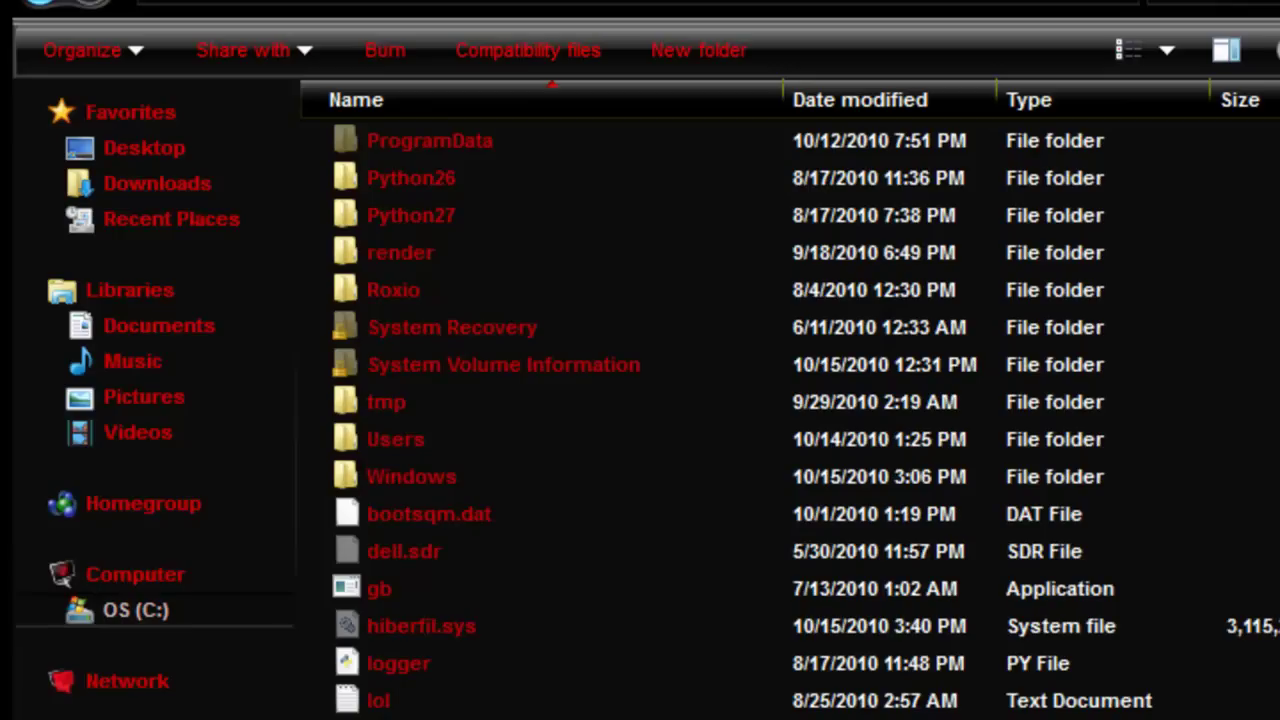
click(381, 474)
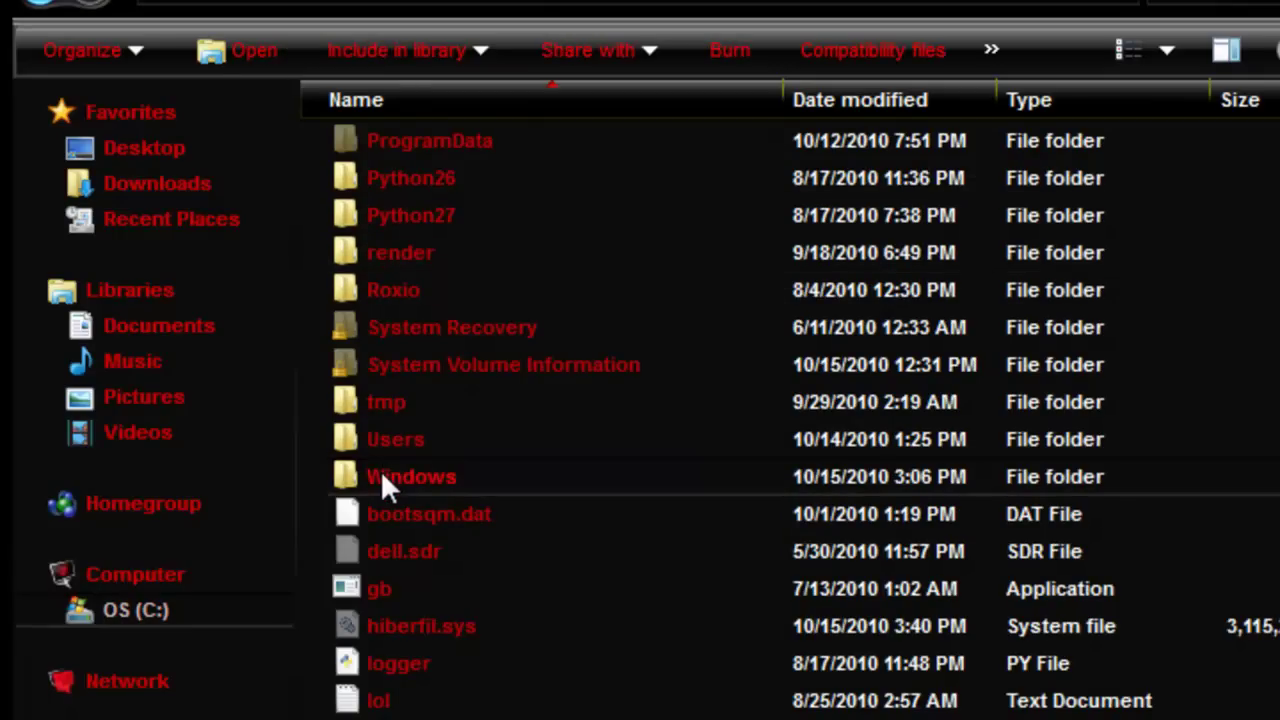
double_click(384, 478)
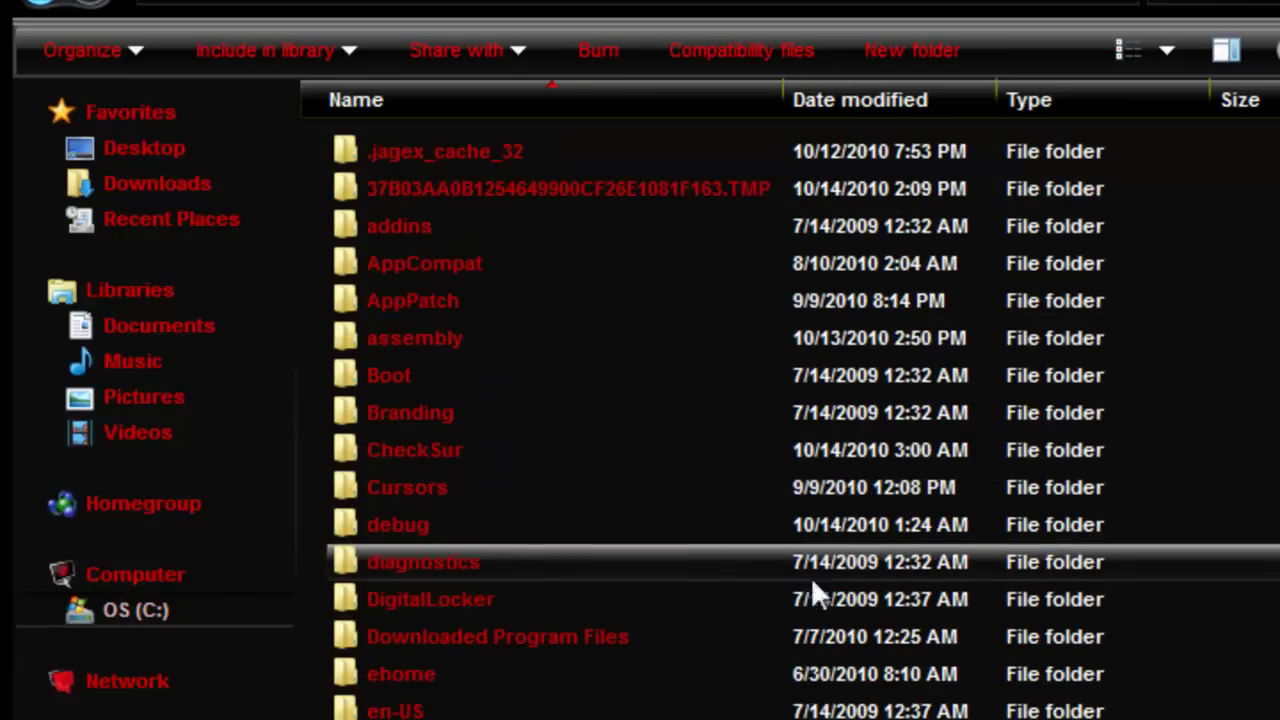
scroll(1275, 625, down, 6)
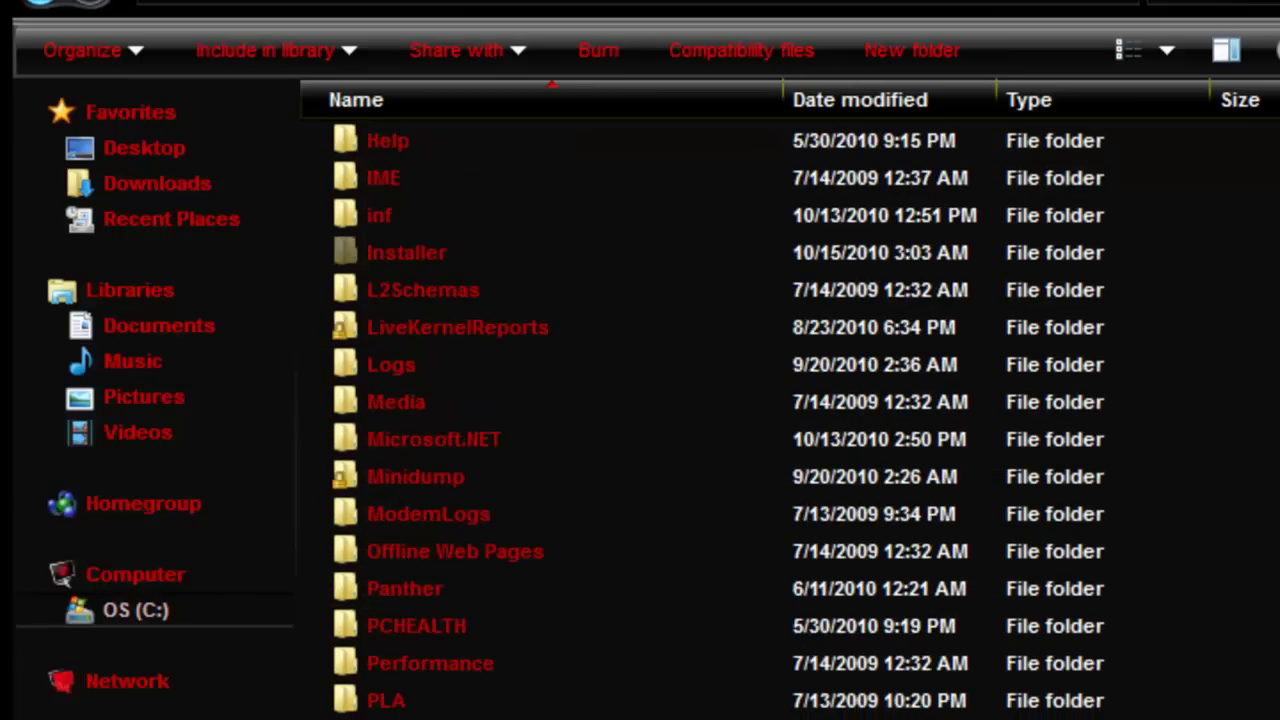
scroll(1275, 625, down, 6)
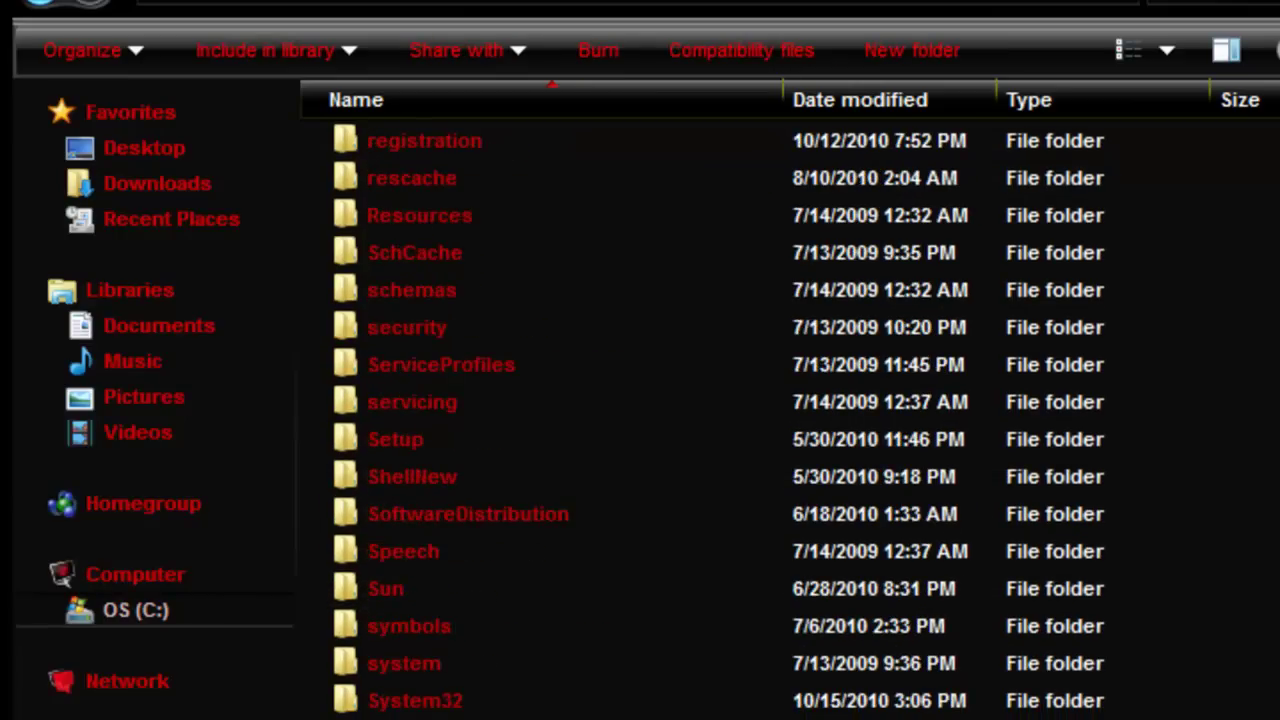
double_click(499, 212)
double_click(468, 193)
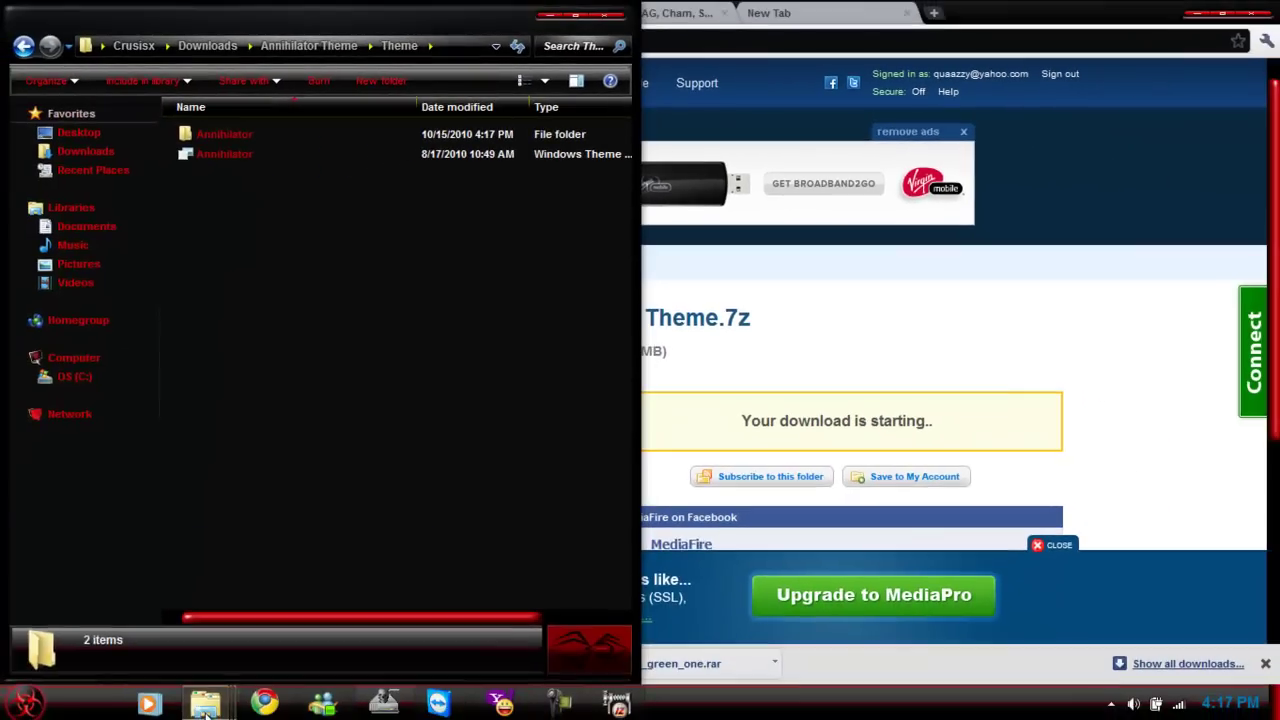
Move the Annihilator folder and theme file from the downloaded Theme folder into the Themes window.
mouse_move(205, 703)
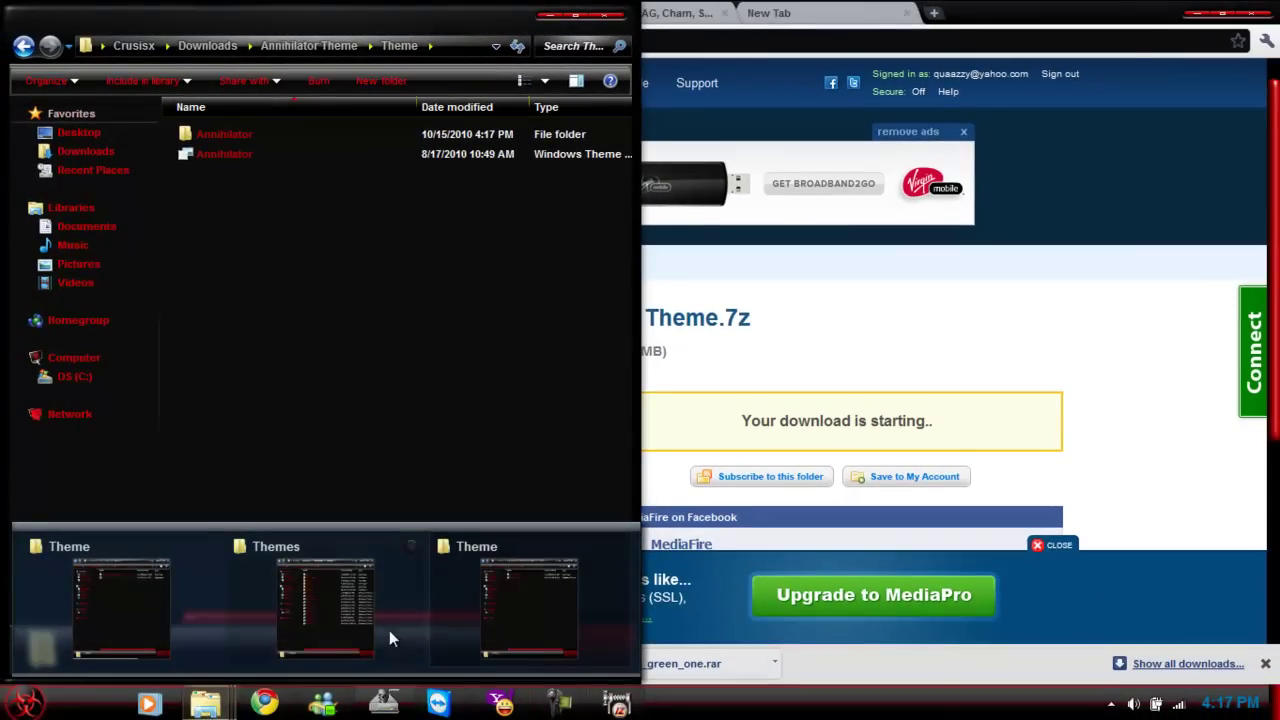
mouse_move(496, 607)
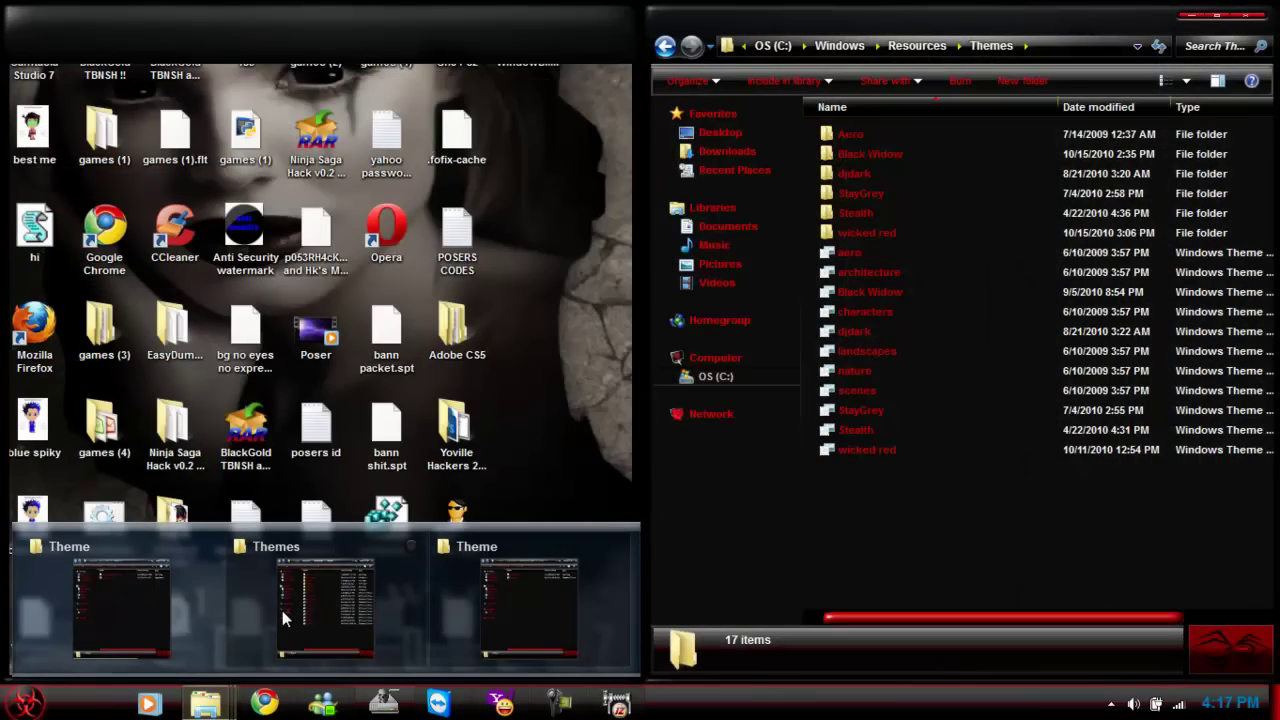
click(282, 610)
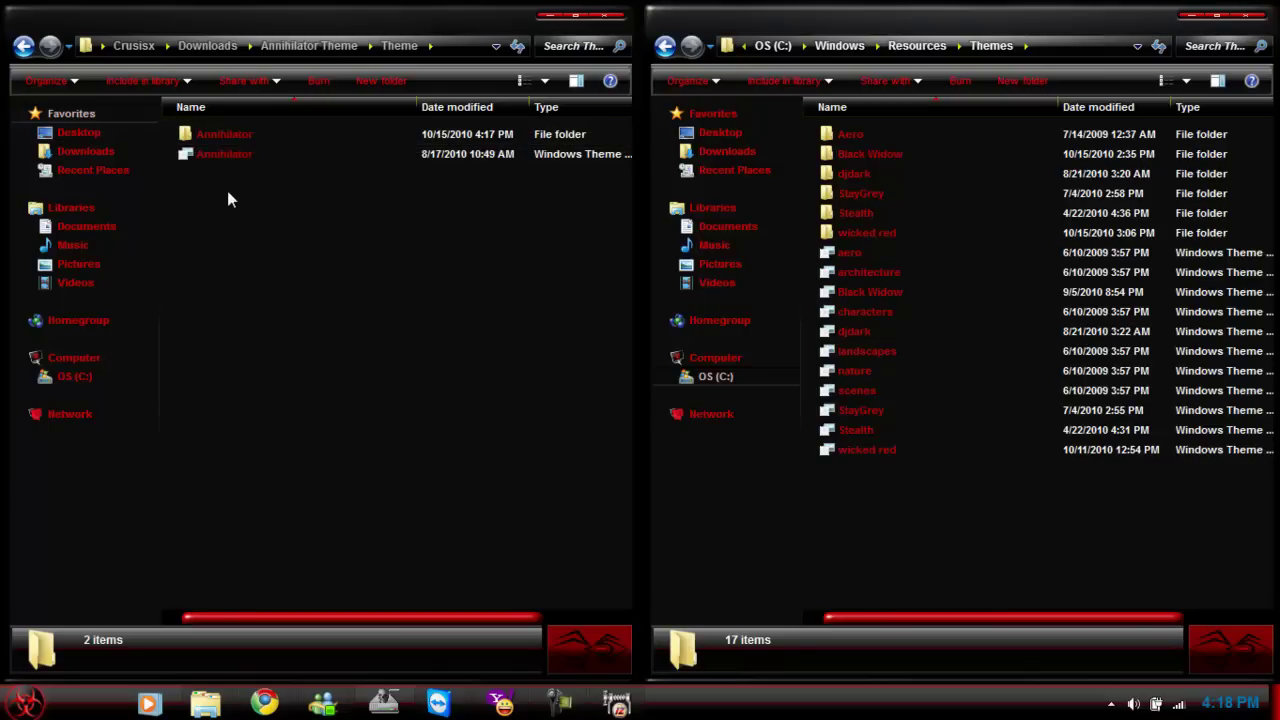
drag(226, 186, 925, 578)
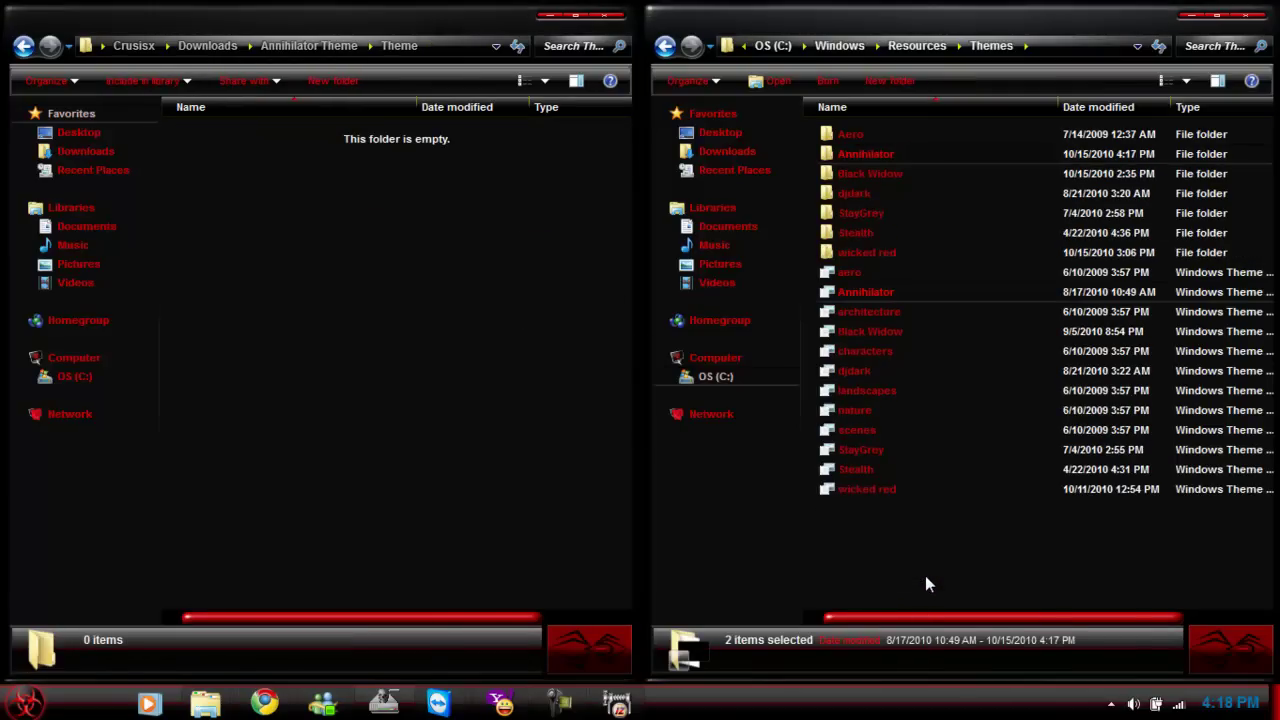
Apply the Annihilator .theme file from the Themes folder, then close the Personalization window.
double_click(870, 291)
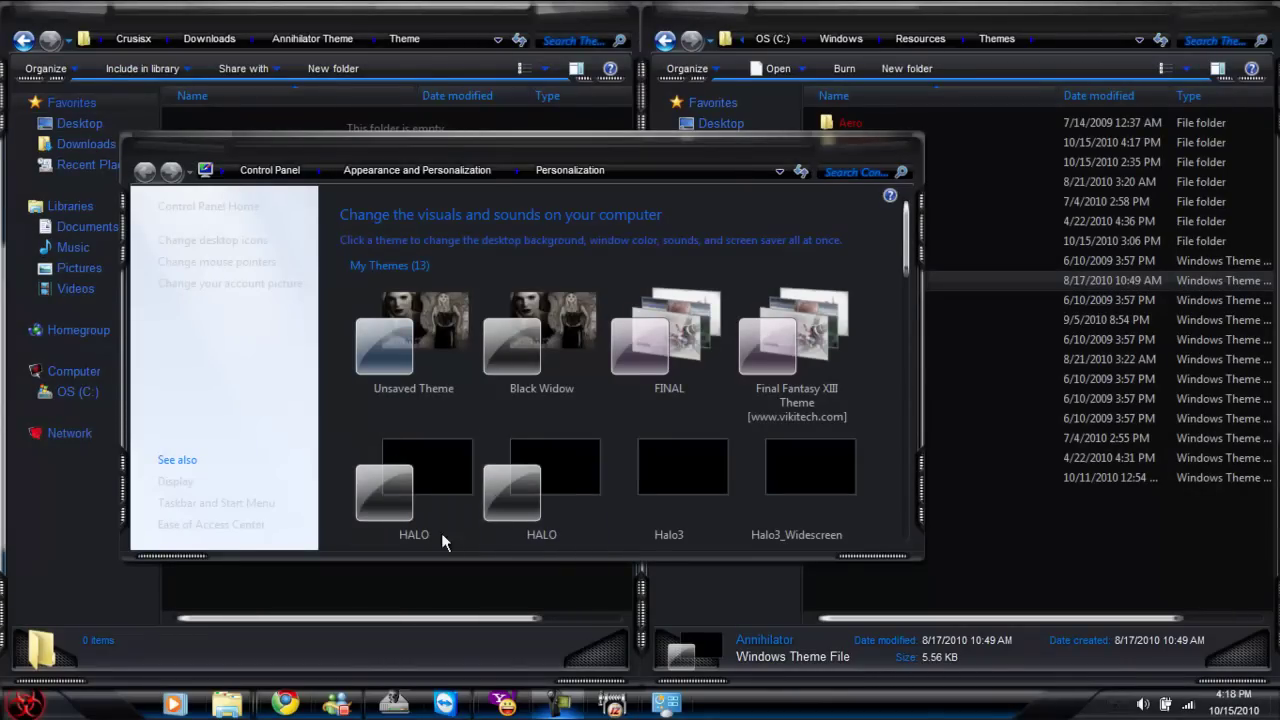
click(25, 703)
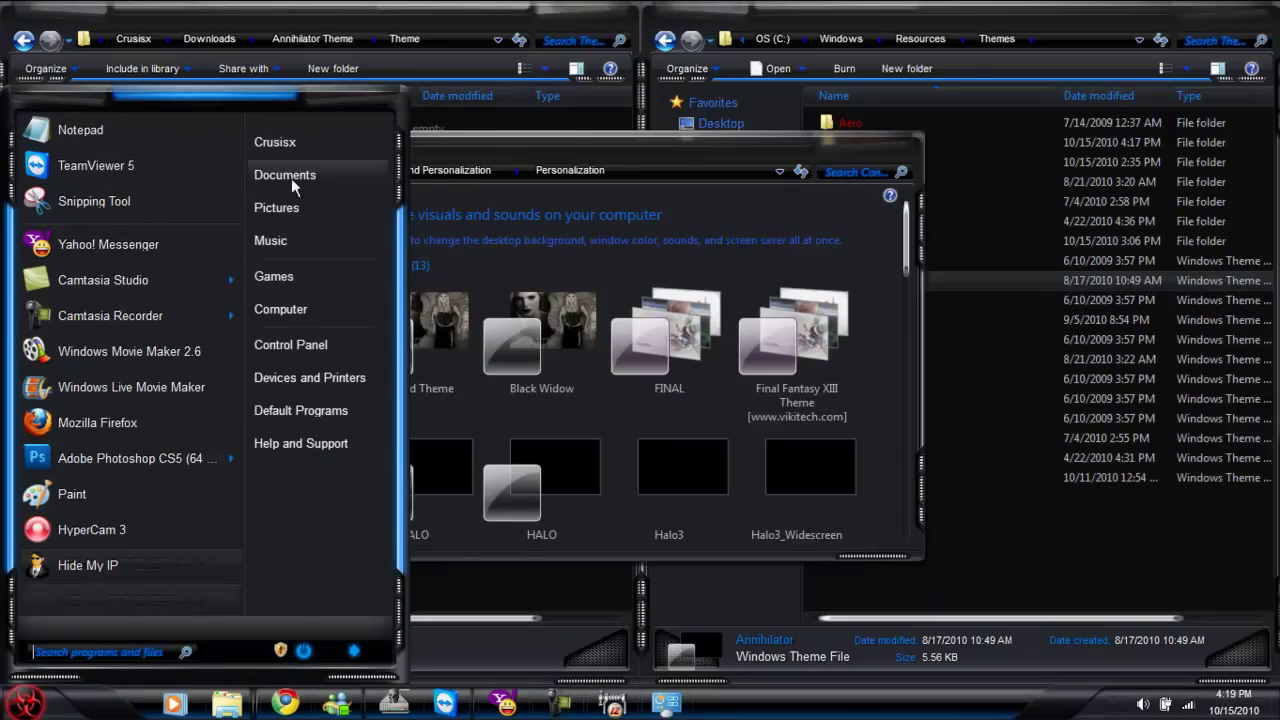
click(839, 148)
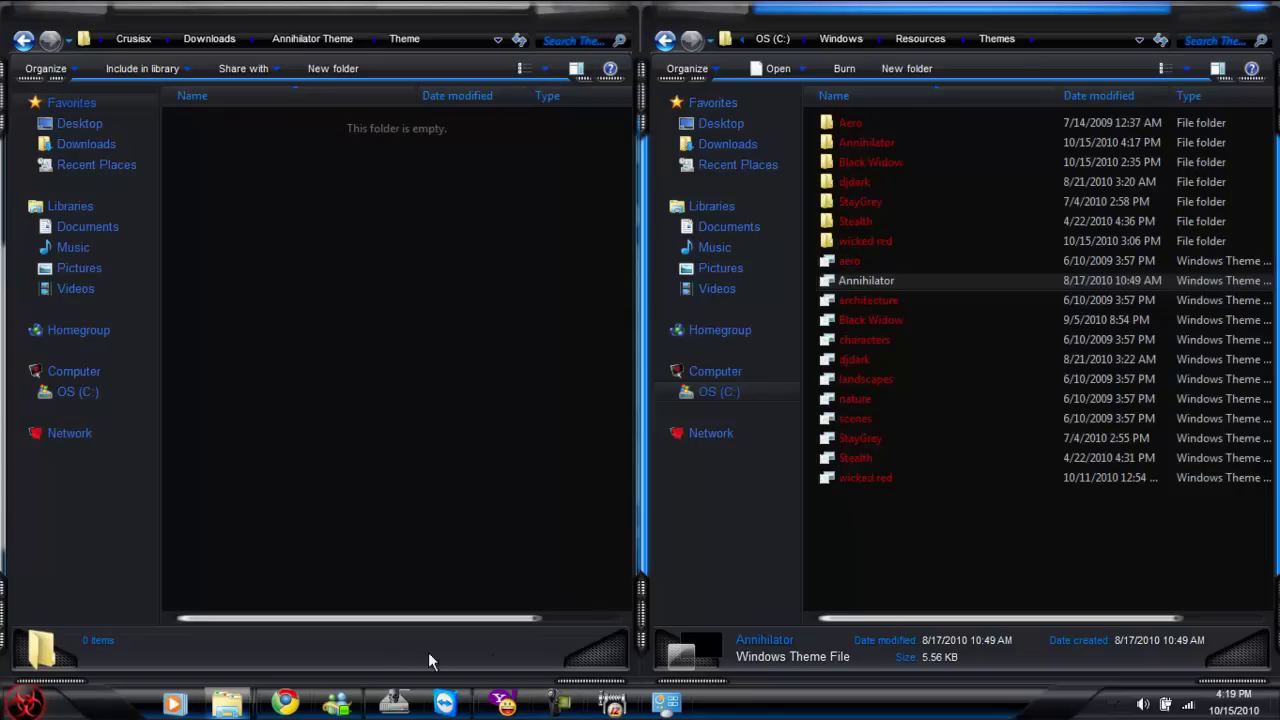
Apply the Black Widow .theme file from the C:\Windows\Resources\Themes folder.
mouse_move(240, 705)
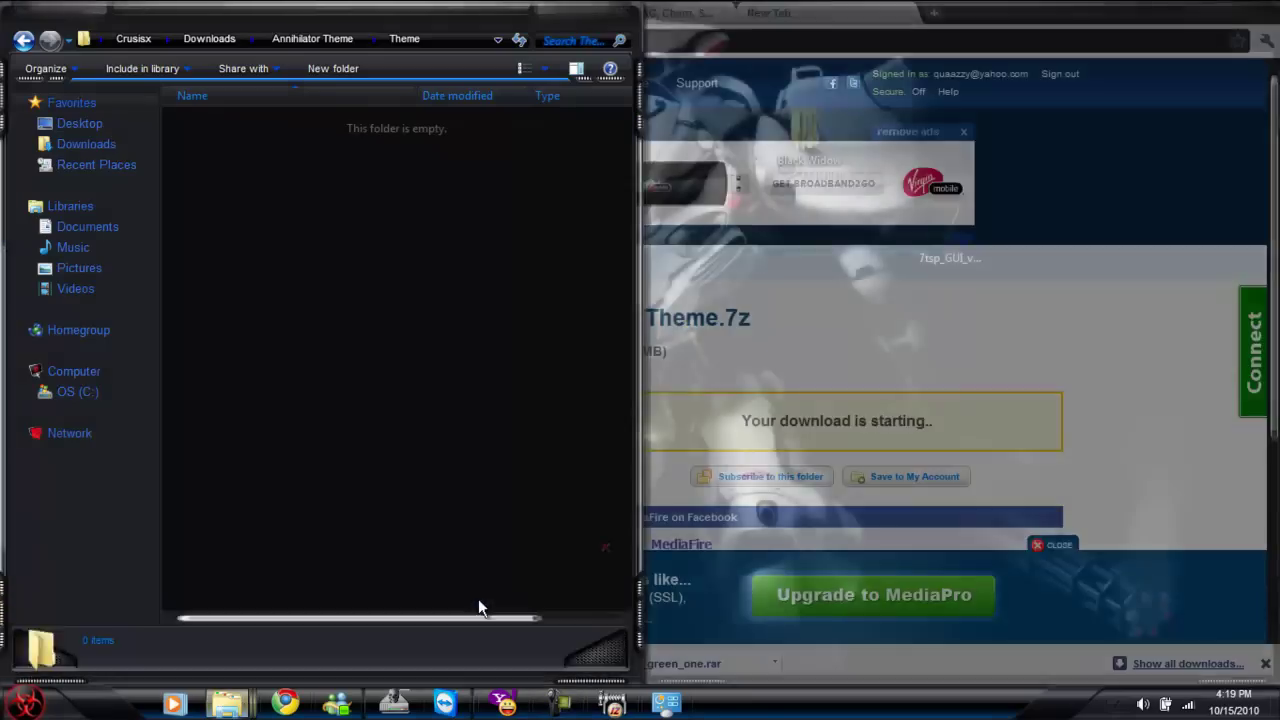
click(478, 598)
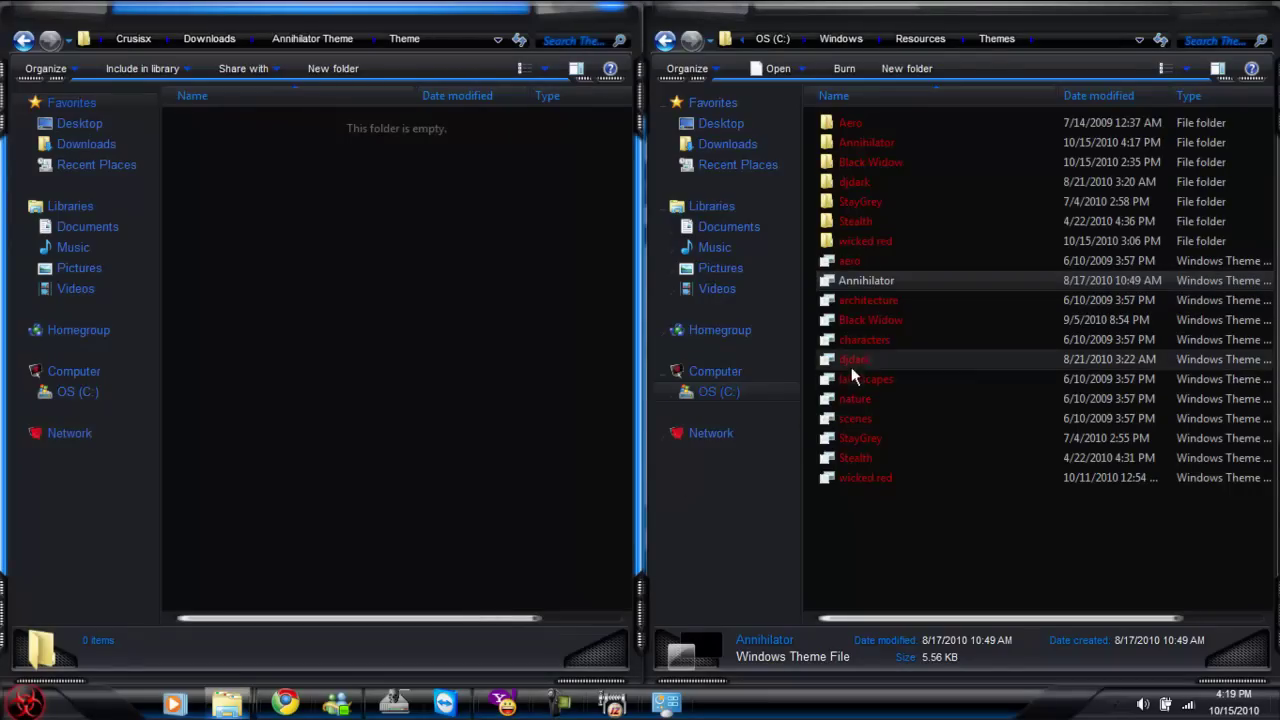
click(861, 322)
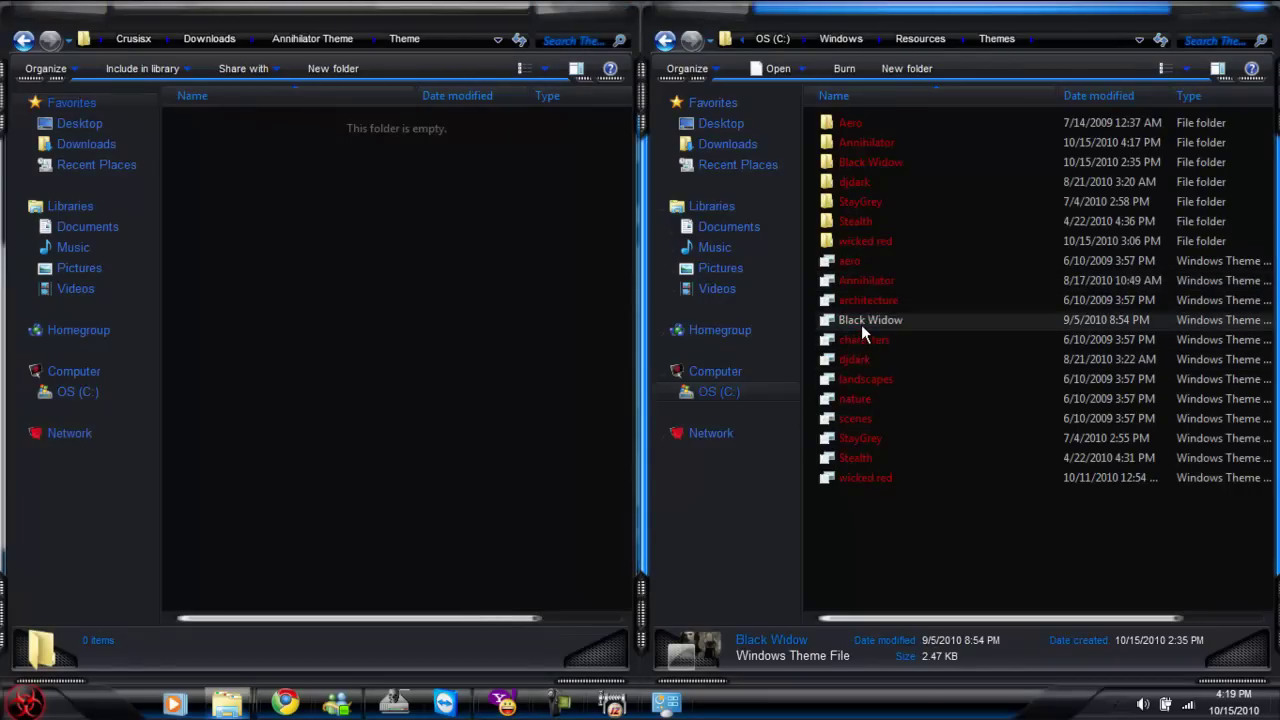
double_click(861, 322)
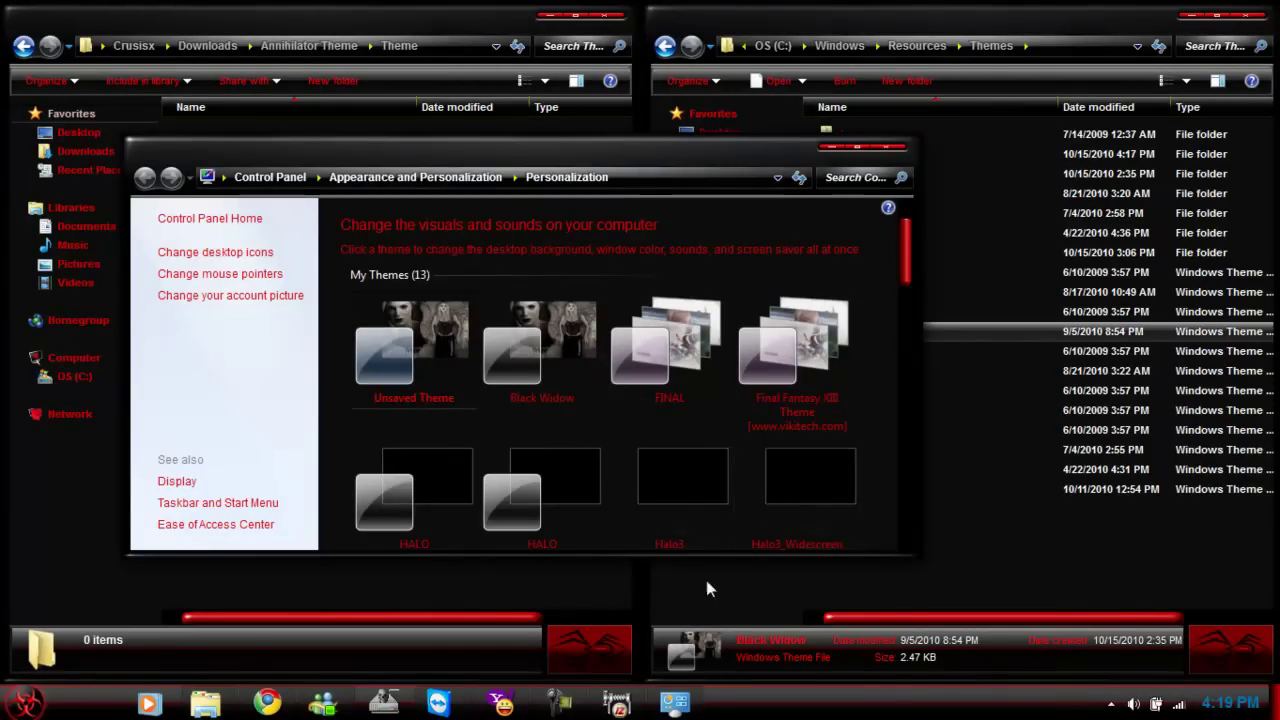
Drag the Personalization window to the top-left of the screen and page down its theme list.
click(561, 704)
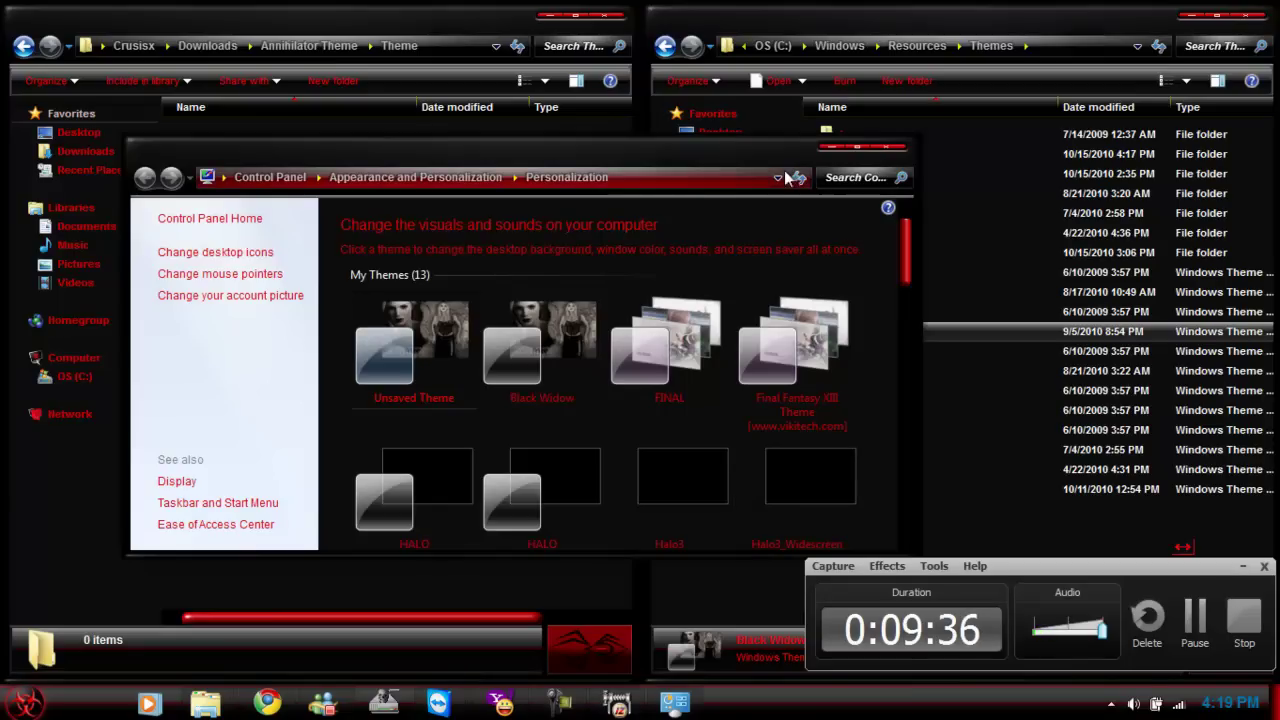
drag(778, 151, 737, 37)
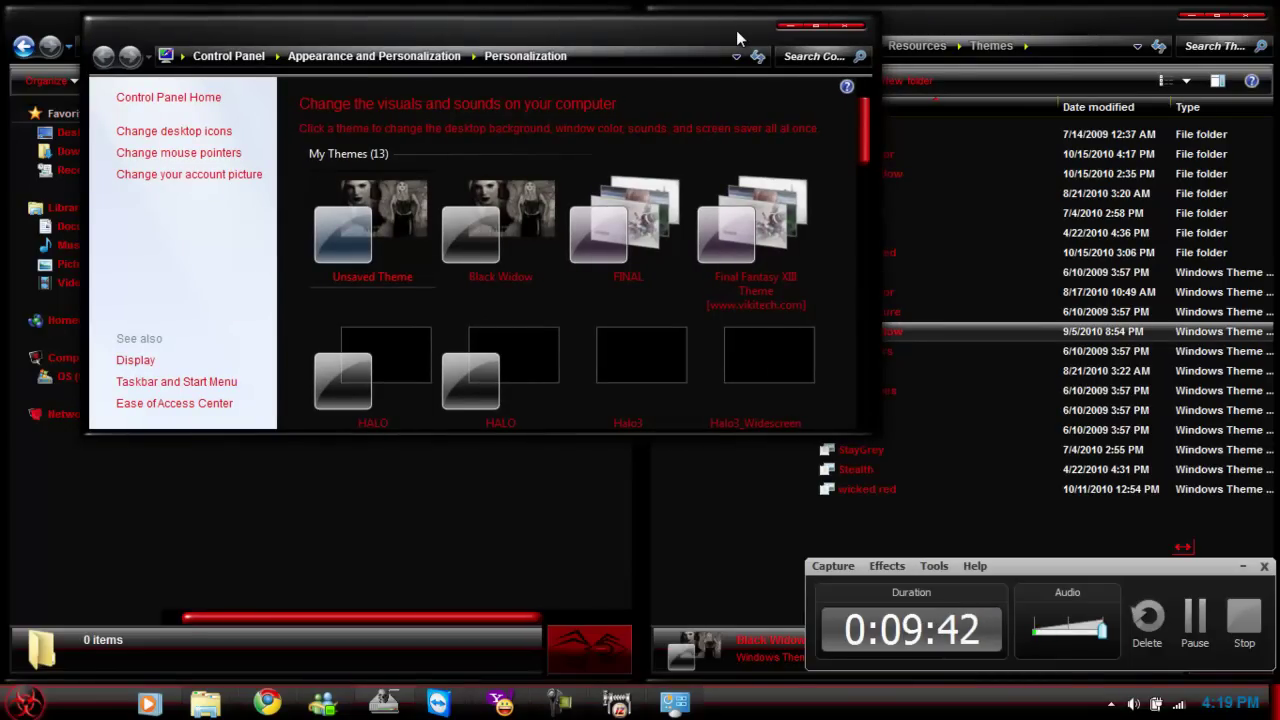
click(866, 204)
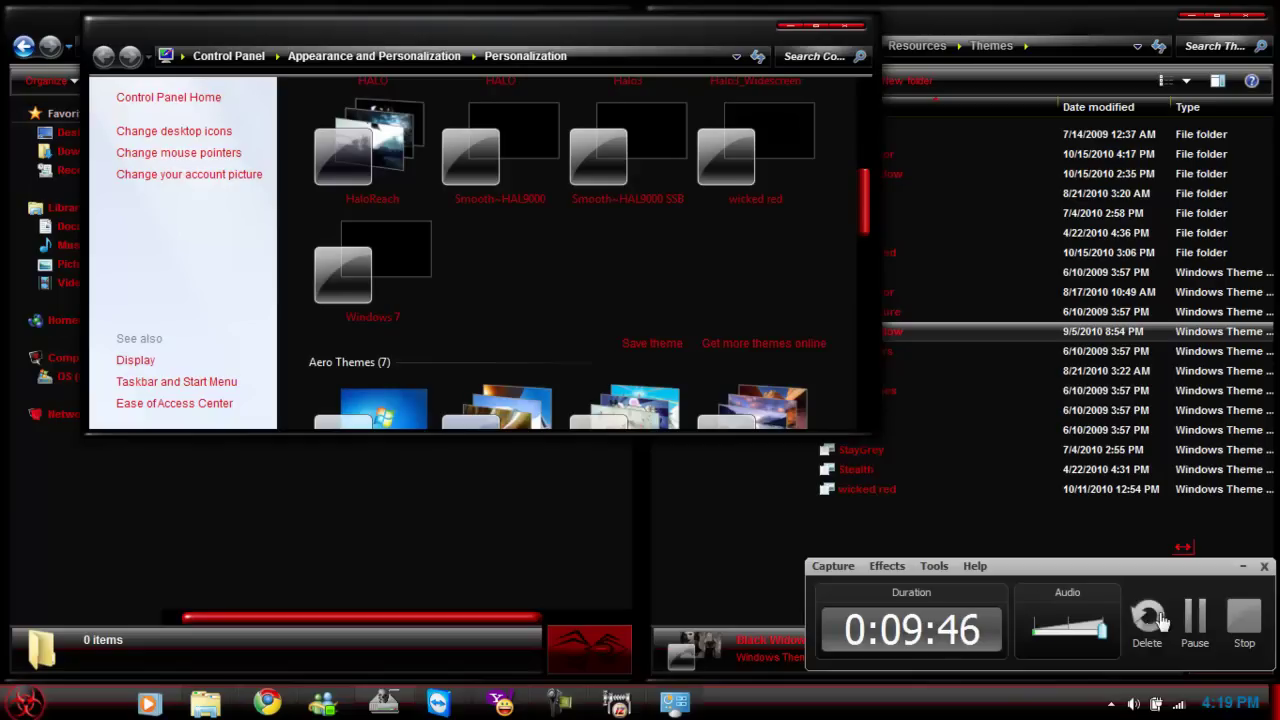